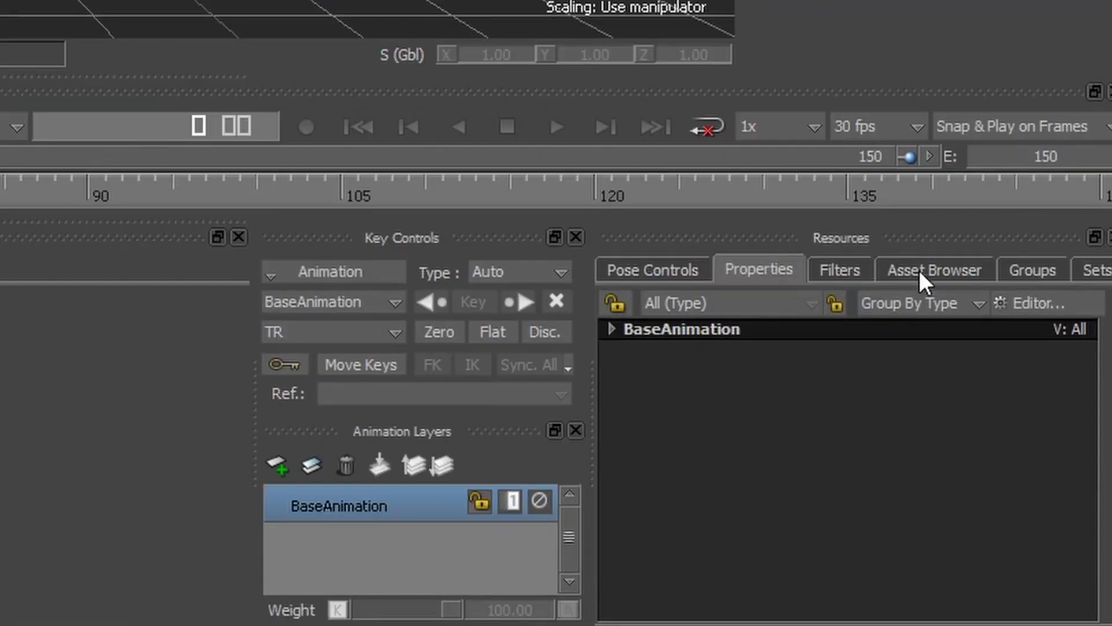
Add a Parent/Child constraint from the constraint templates to the scene and assign ParentChild_Sphere as its constrained child object.
{"action": "left_click", "coordinate": [1023, 473]}
{"action": "left_click_drag", "start_coordinate": [944, 463], "coordinate": [639, 298]}
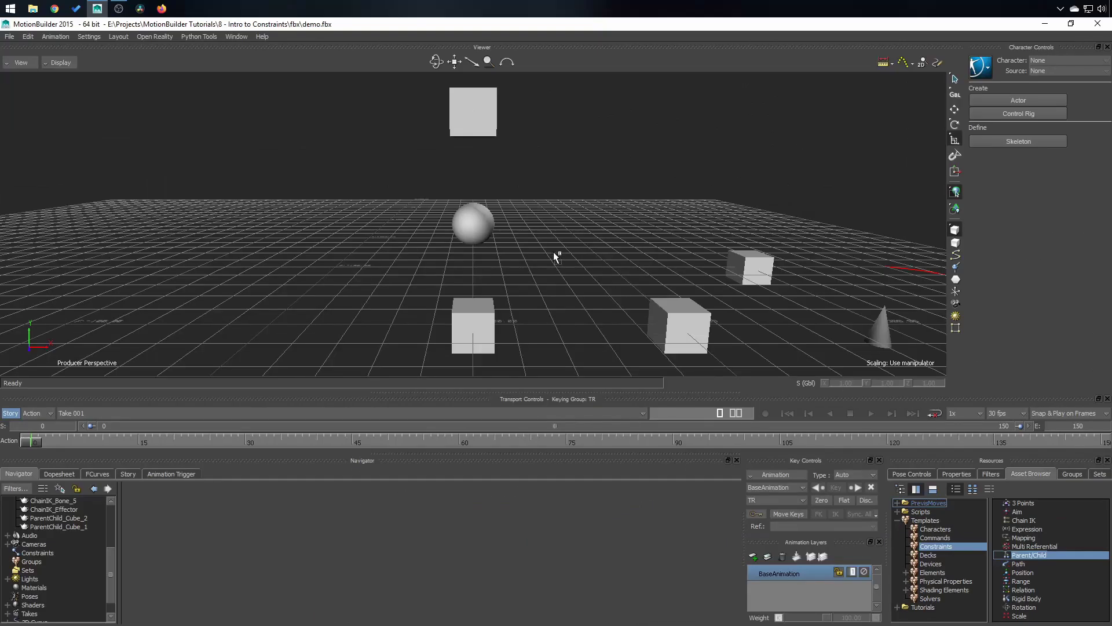
{"action": "left_click_drag", "start_coordinate": [554, 255], "coordinate": [555, 250]}
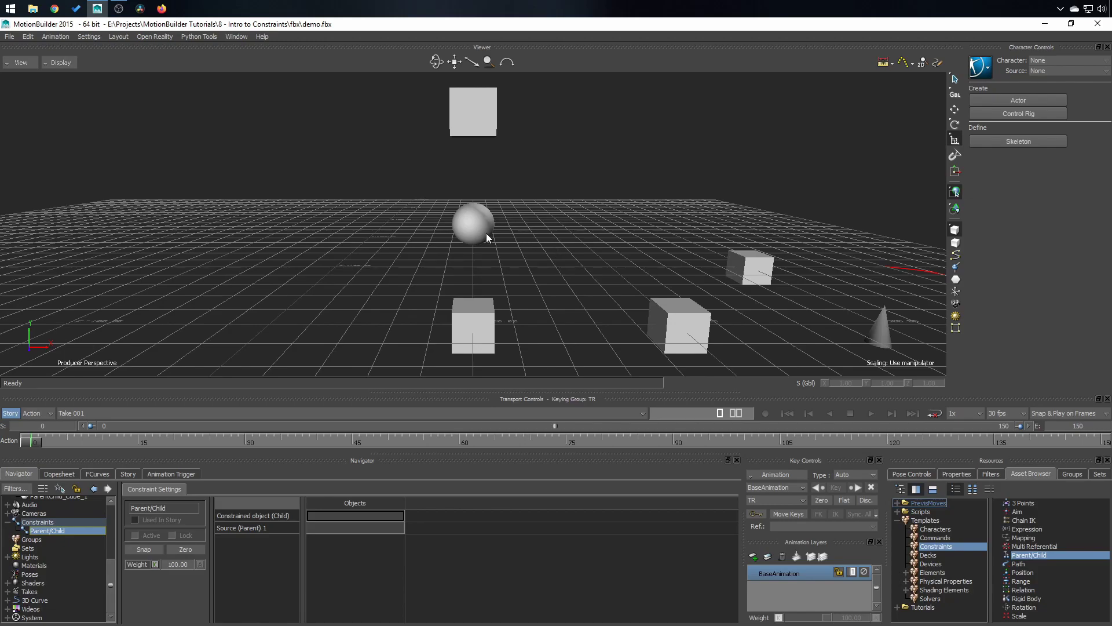
{"action": "left_click", "coordinate": [474, 223]}
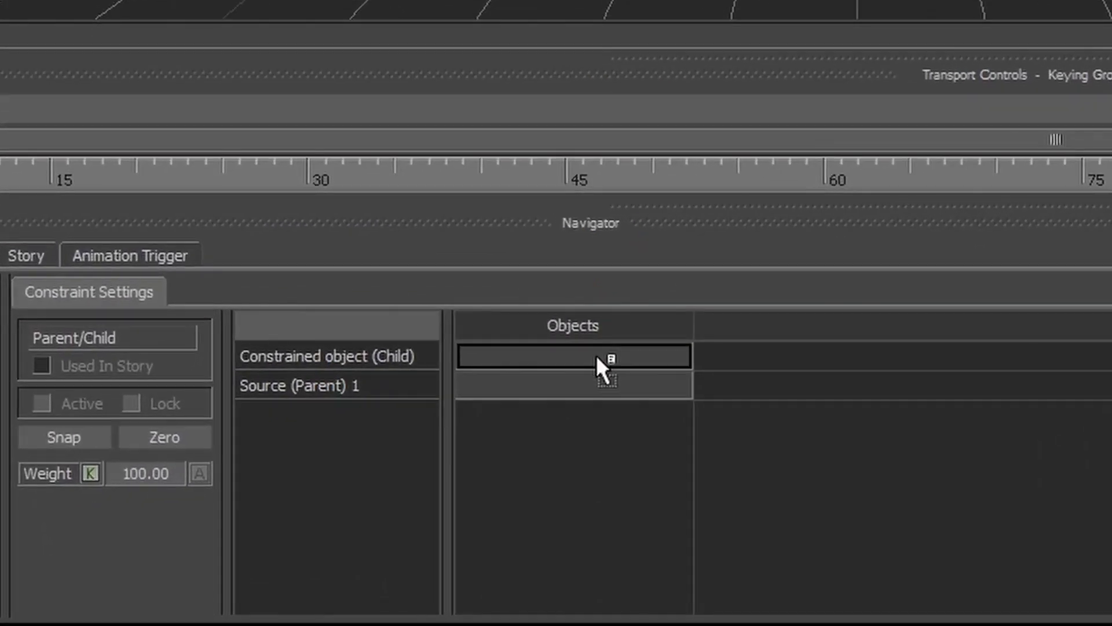
{"action": "left_click", "coordinate": [350, 515]}
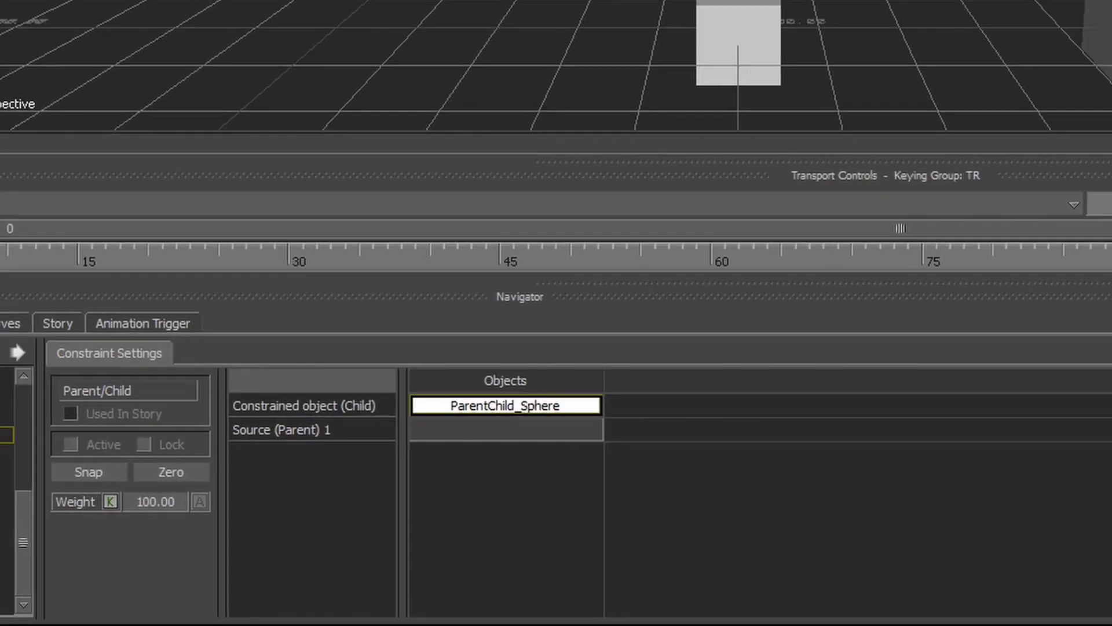
Assign the upper cube, ParentChild_Cube_2, as the constraint's first parent source and activate the constraint.
{"action": "left_click", "coordinate": [464, 114]}
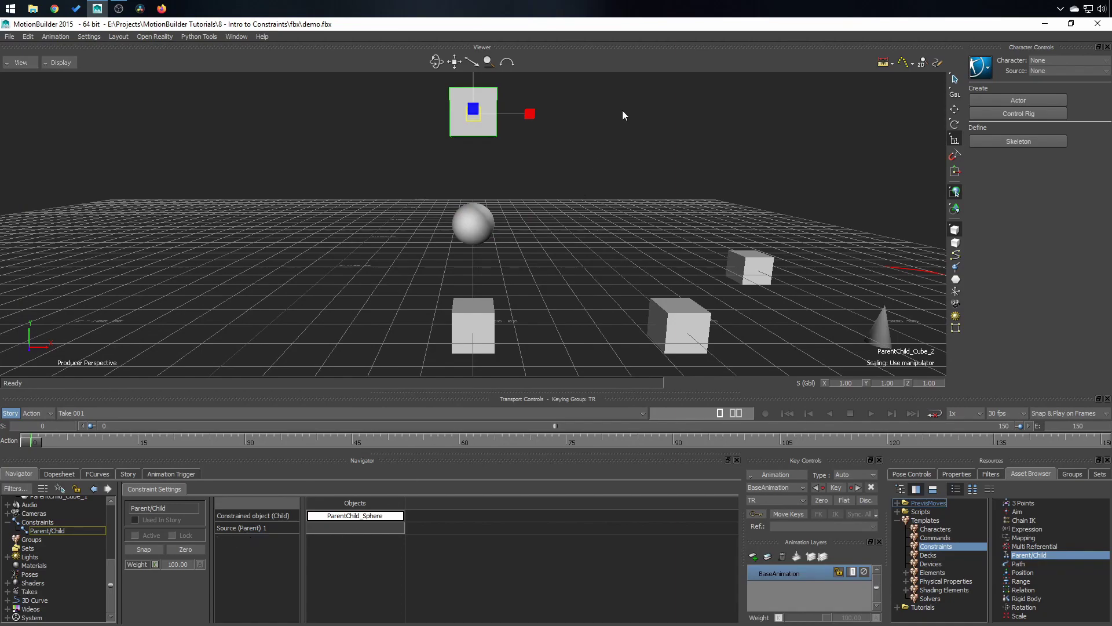
{"action": "left_click_drag", "start_coordinate": [473, 112], "coordinate": [357, 530], "text": "alt"}
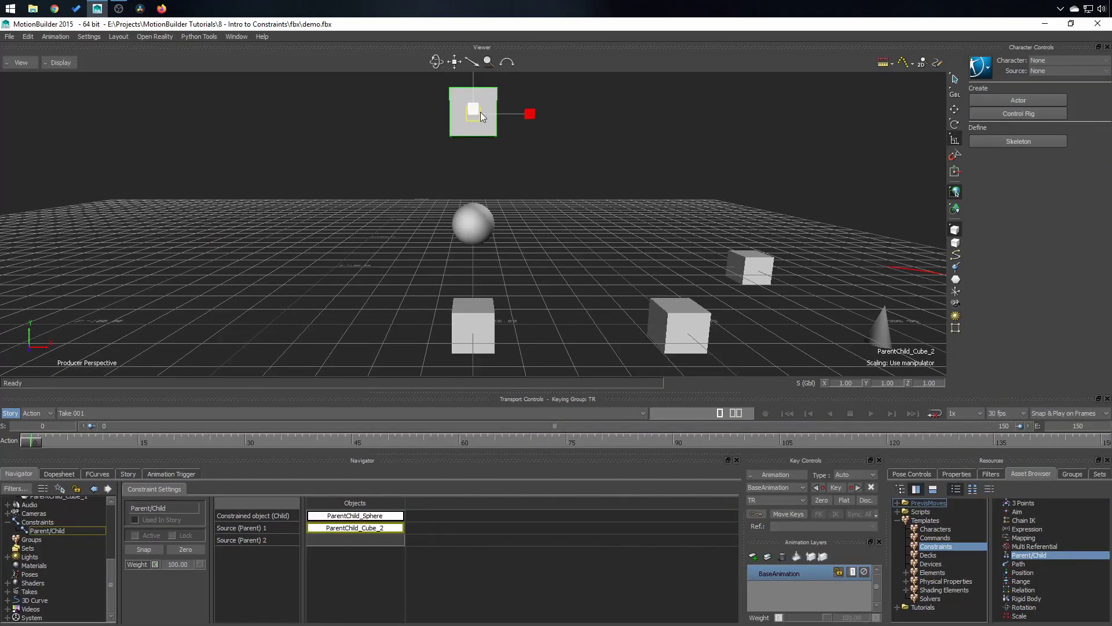
{"action": "left_click", "coordinate": [135, 536]}
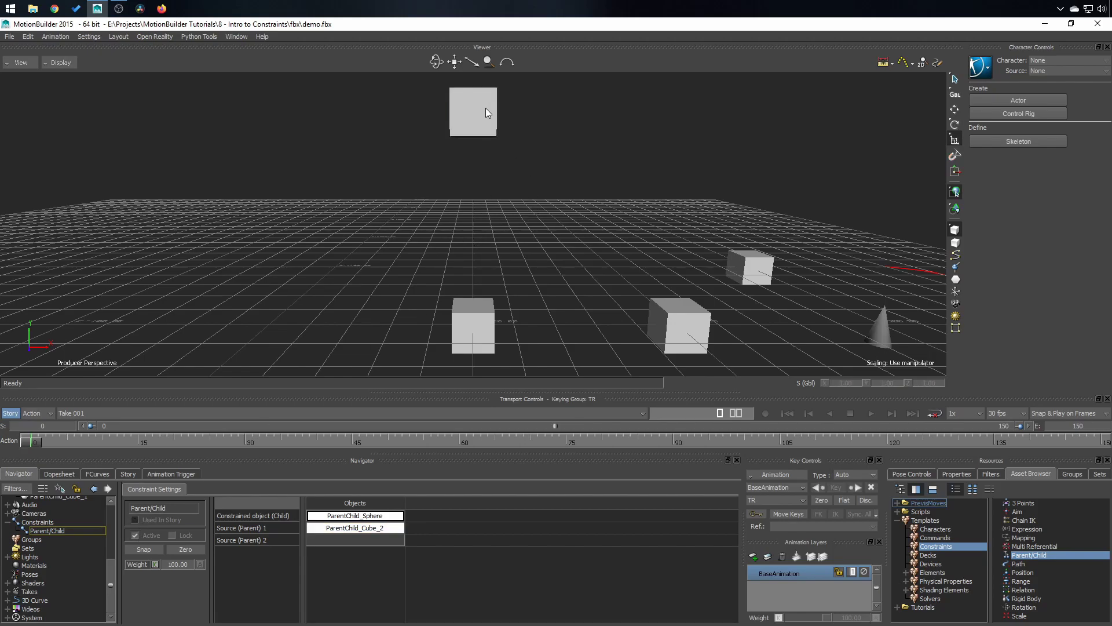
Try moving the upper cube and rotating it about 44° around Z, undoing both changes.
{"action": "key", "text": "t"}
{"action": "left_click_drag", "start_coordinate": [493, 104], "coordinate": [544, 151]}
{"action": "key", "text": "ctrl+z"}
{"action": "key", "text": "r"}
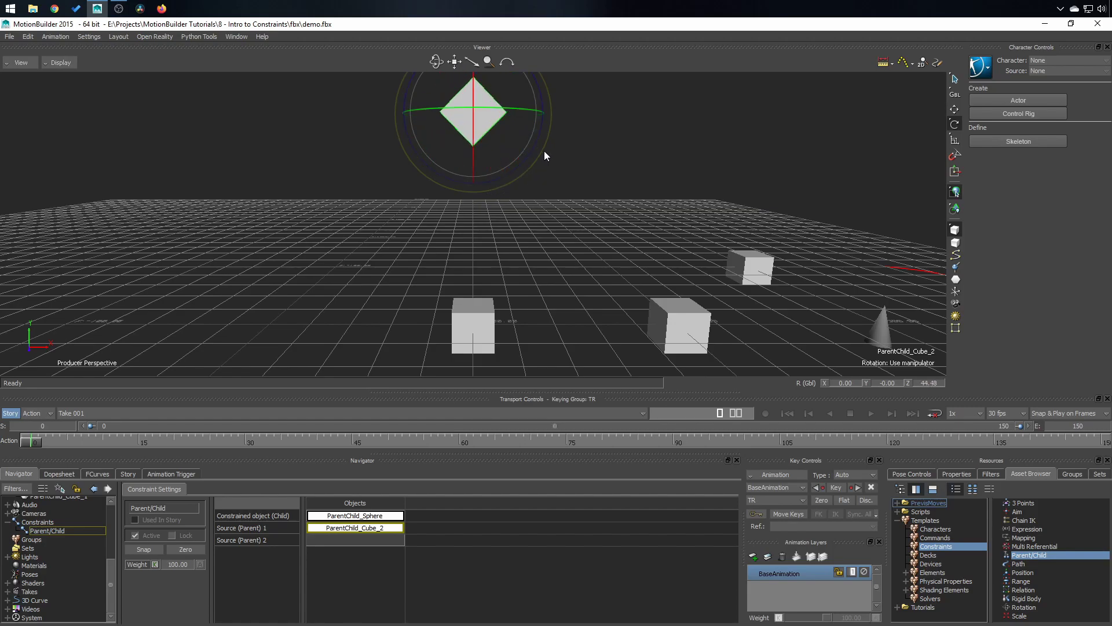
{"action": "key", "text": "ctrl+z"}
Try scaling up the upper cube and moving ParentChild_Sphere out beside it, undoing both changes.
{"action": "scroll", "coordinate": [60, 513], "scroll_direction": "up", "scroll_amount": 2}
{"action": "scroll", "coordinate": [61, 513], "scroll_direction": "up", "scroll_amount": 3}
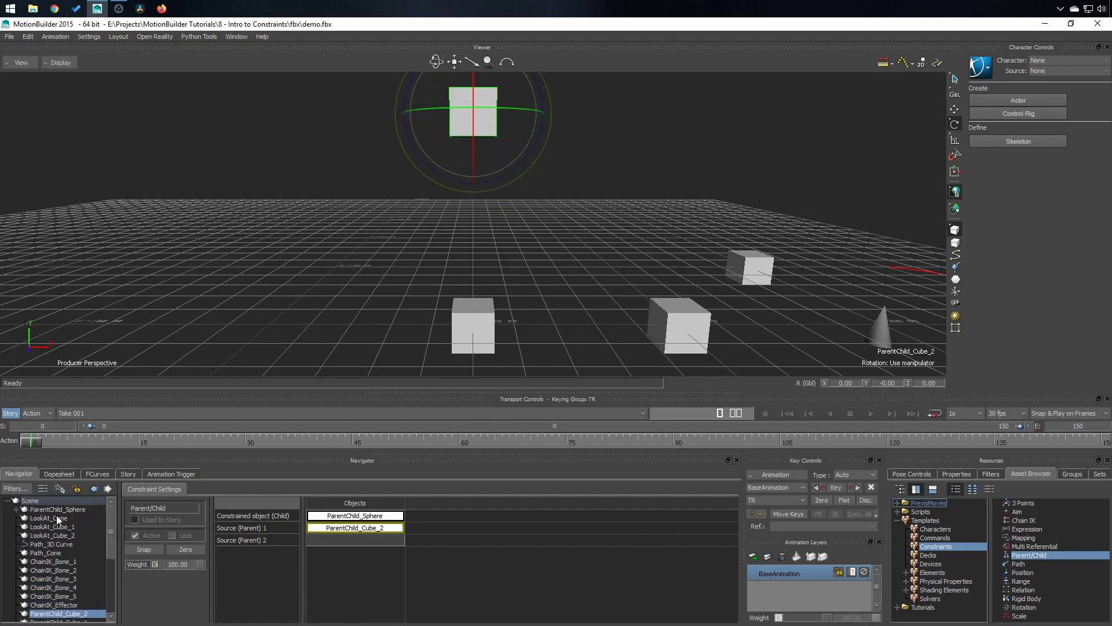
{"action": "key", "text": "s"}
{"action": "mouse_move", "coordinate": [478, 116]}
{"action": "left_mouse_down"}
{"action": "mouse_move", "coordinate": [533, 143]}
{"action": "mouse_move", "coordinate": [470, 135]}
{"action": "mouse_move", "coordinate": [500, 123]}
{"action": "mouse_move", "coordinate": [469, 117]}
{"action": "left_mouse_up"}
{"action": "left_click", "coordinate": [57, 501]}
{"action": "key", "text": "t"}
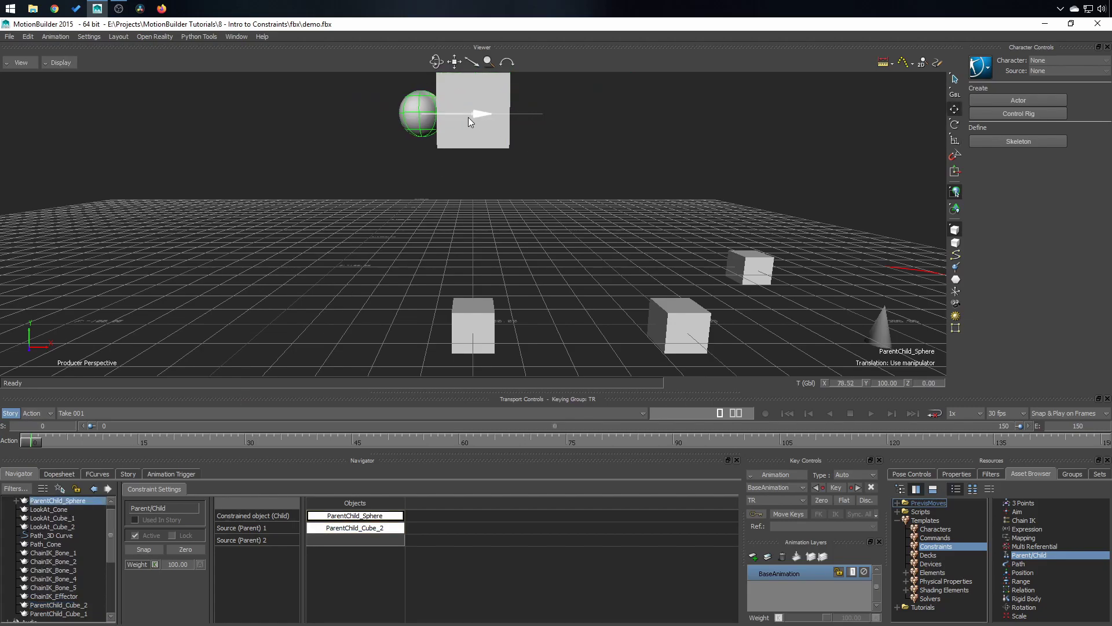
{"action": "key", "text": "ctrl+z"}
{"action": "key", "text": "ctrl+z"}
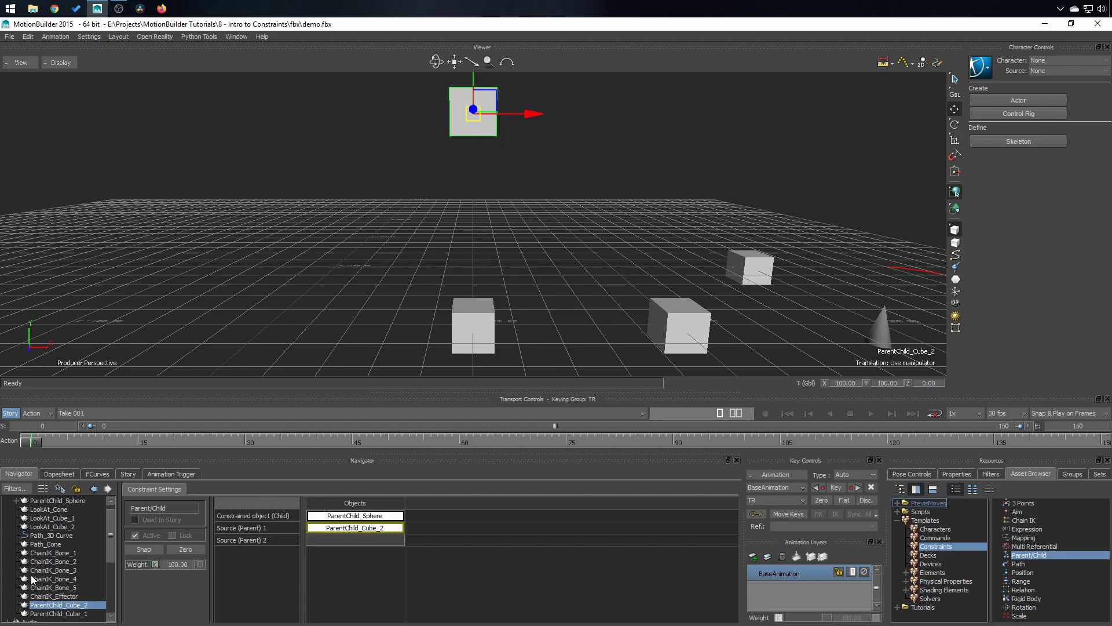
Enable Affect Scaling X, Y and Z in the Parent/Child constraint's axis properties.
{"action": "scroll", "coordinate": [81, 550], "scroll_direction": "down", "scroll_amount": 4}
{"action": "left_click", "coordinate": [49, 553]}
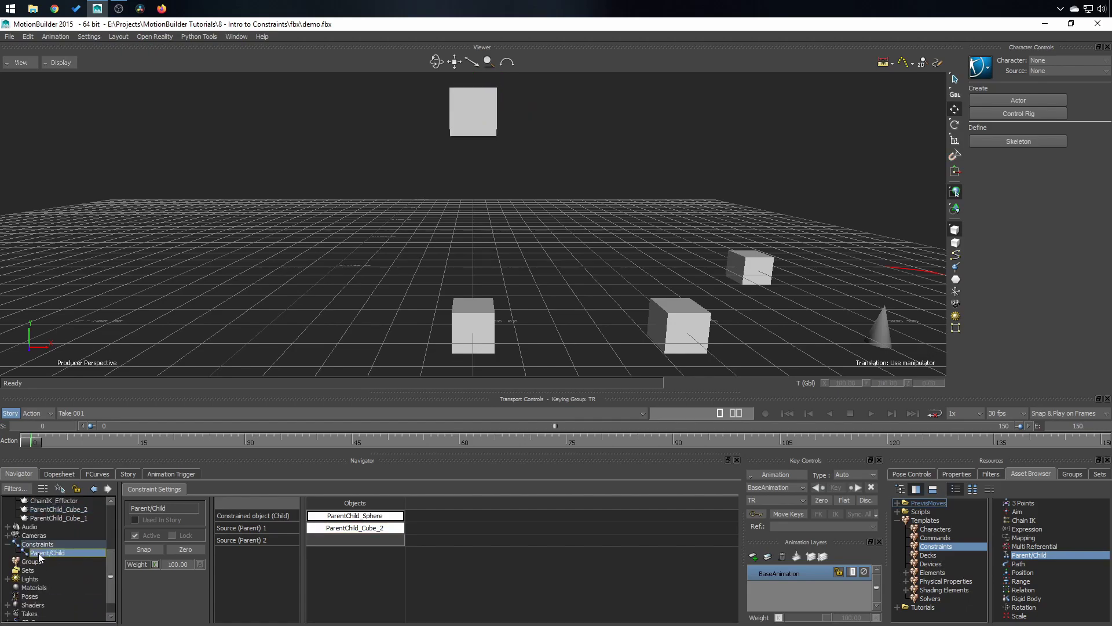
{"action": "left_click", "coordinate": [959, 474]}
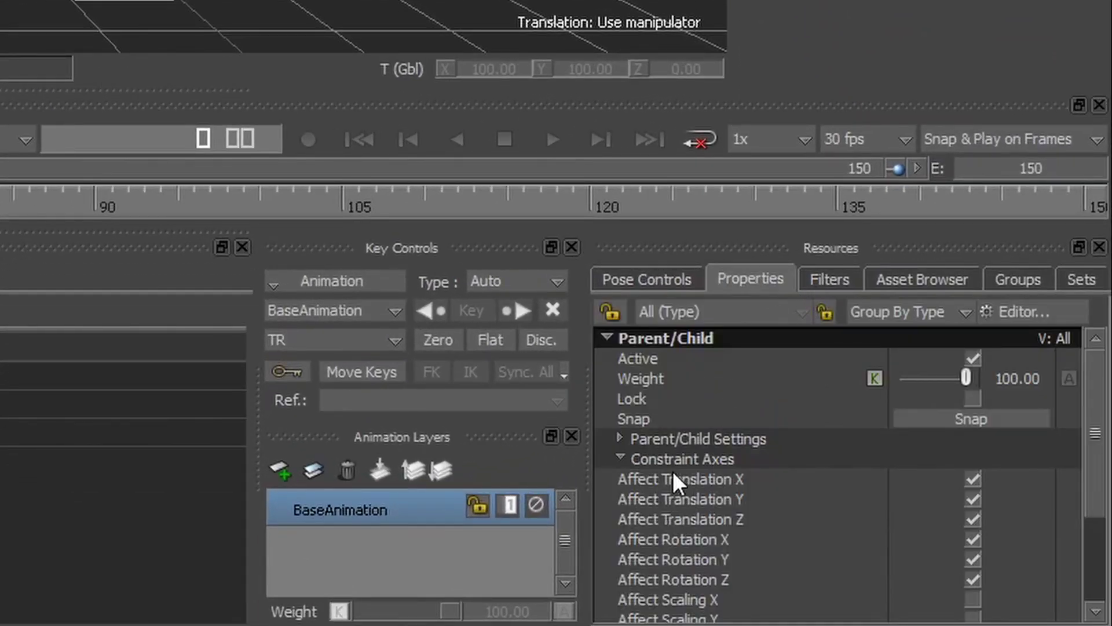
{"action": "left_click", "coordinate": [642, 460]}
{"action": "left_click", "coordinate": [620, 458]}
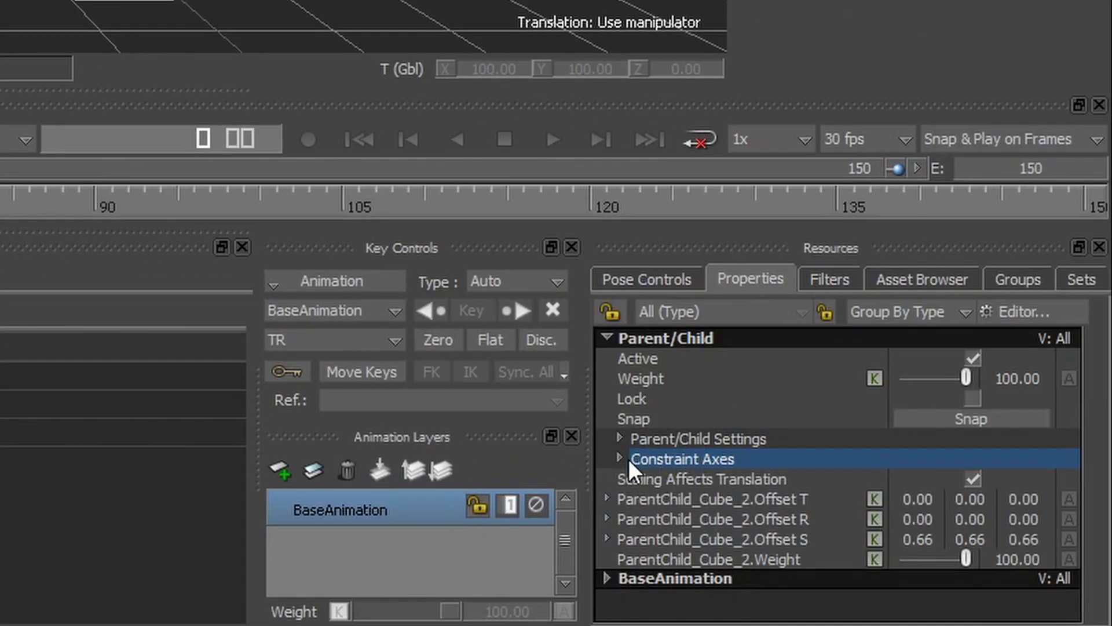
{"action": "left_click", "coordinate": [620, 457]}
{"action": "left_click", "coordinate": [666, 573]}
{"action": "scroll", "coordinate": [770, 467], "scroll_direction": "down", "scroll_amount": 2}
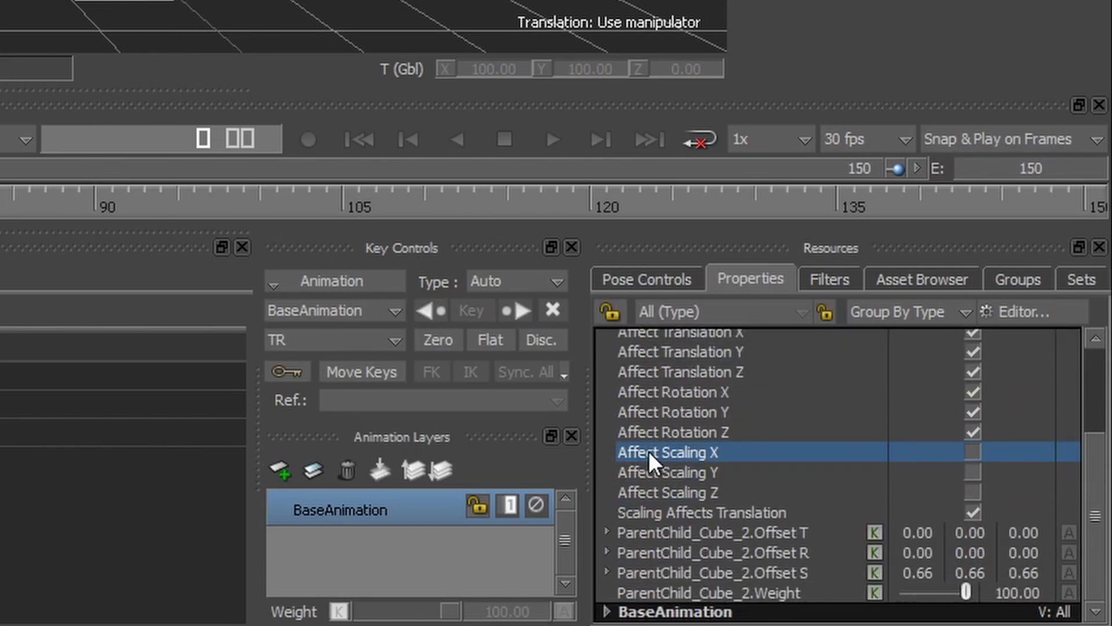
{"action": "left_click", "coordinate": [972, 454]}
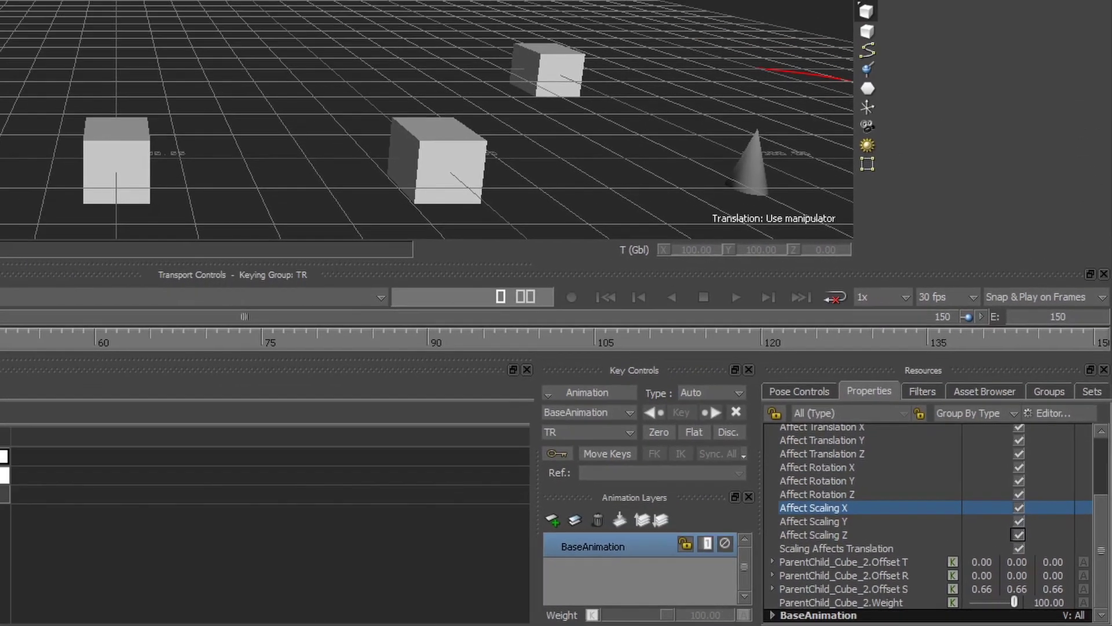
Scale the upper cube to about 1.57 on all axes and move ParentChild_Sphere clear of it.
{"action": "left_click", "coordinate": [471, 119]}
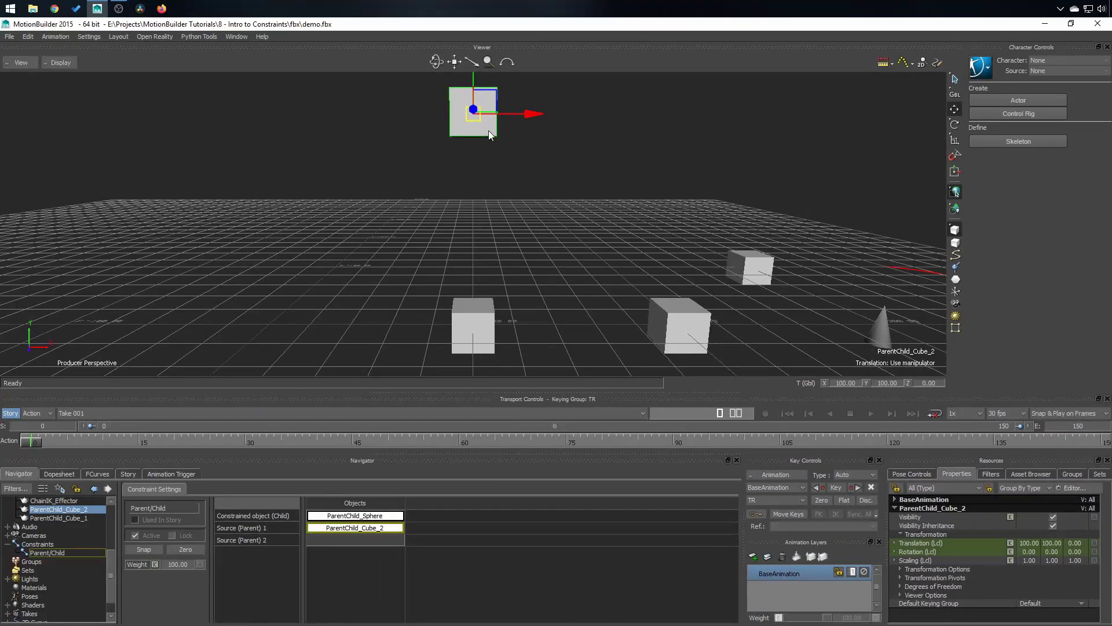
{"action": "left_click_drag", "start_coordinate": [467, 119], "coordinate": [511, 137]}
{"action": "scroll", "coordinate": [79, 532], "scroll_direction": "up", "scroll_amount": 4}
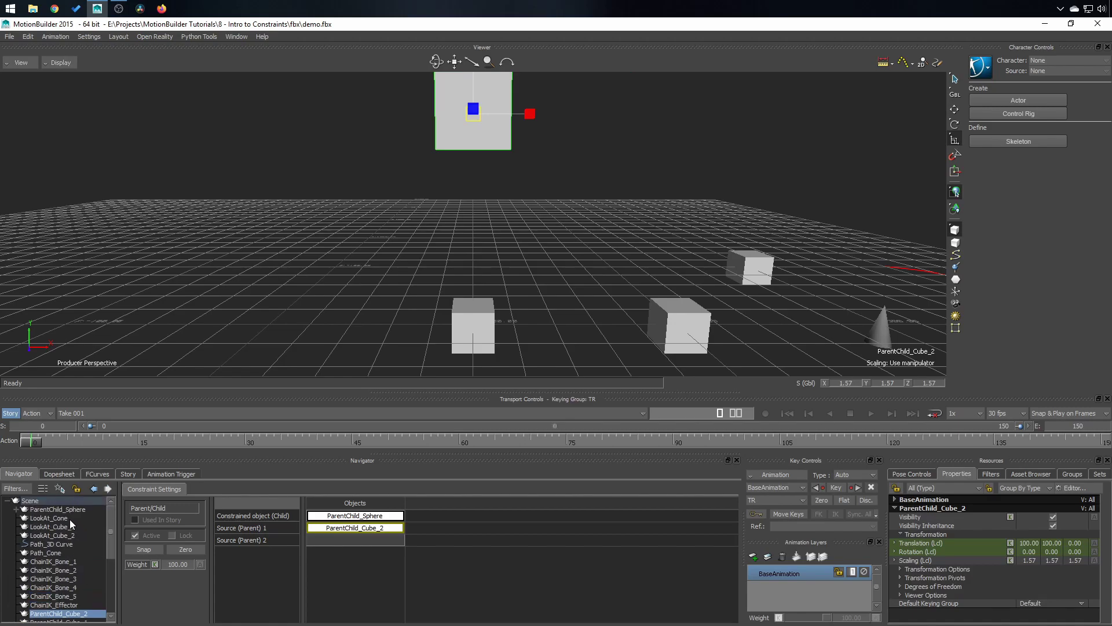
{"action": "left_click", "coordinate": [63, 509]}
{"action": "key", "text": "t"}
{"action": "left_click_drag", "start_coordinate": [504, 115], "coordinate": [405, 120]}
Try scaling the upper cube again with the sphere beside it, and undo all the test scaling and moves.
{"action": "left_click", "coordinate": [460, 145]}
{"action": "key", "text": "s"}
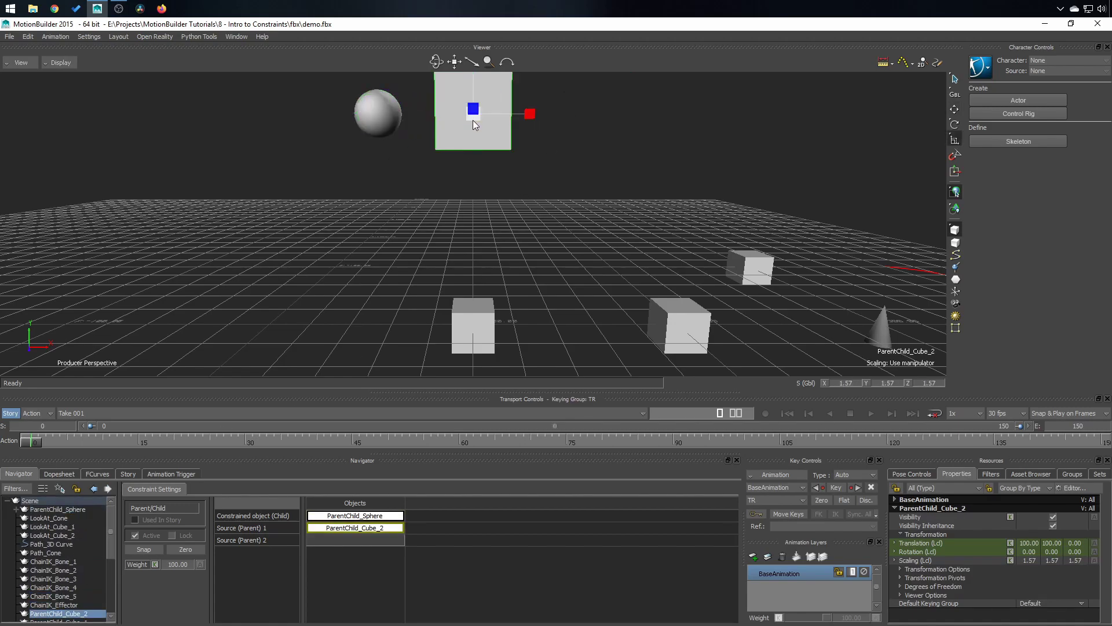
{"action": "left_click_drag", "start_coordinate": [473, 120], "coordinate": [523, 145]}
{"action": "key", "text": "ctrl+z"}
{"action": "key", "text": "ctrl+z"}
{"action": "key", "text": "ctrl+z"}
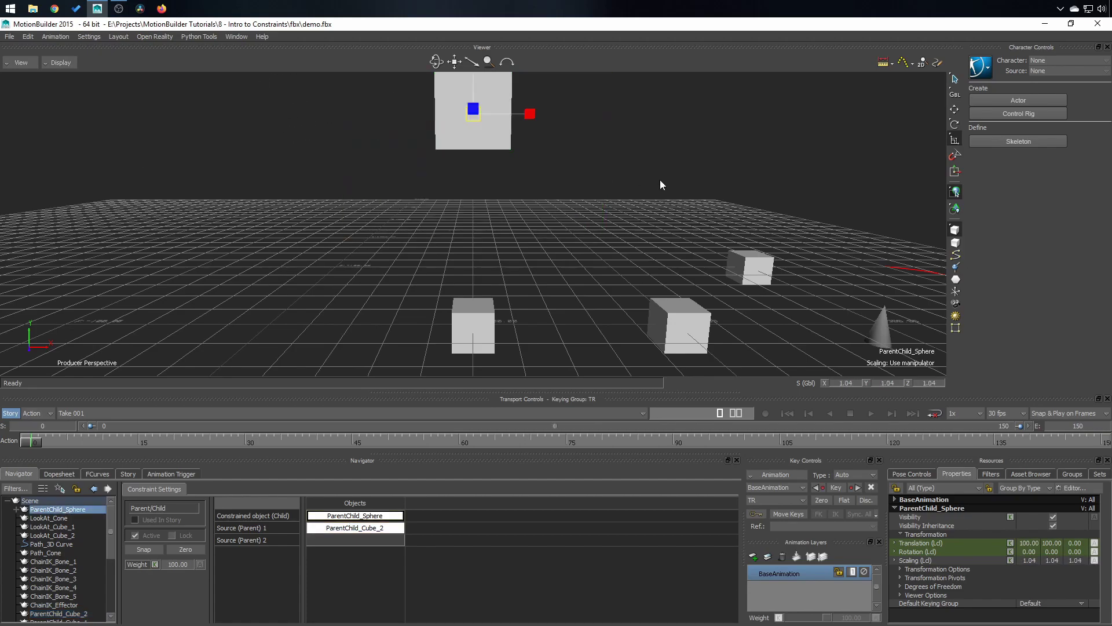
{"action": "key", "text": "ctrl+z"}
{"action": "left_click", "coordinate": [603, 226]}
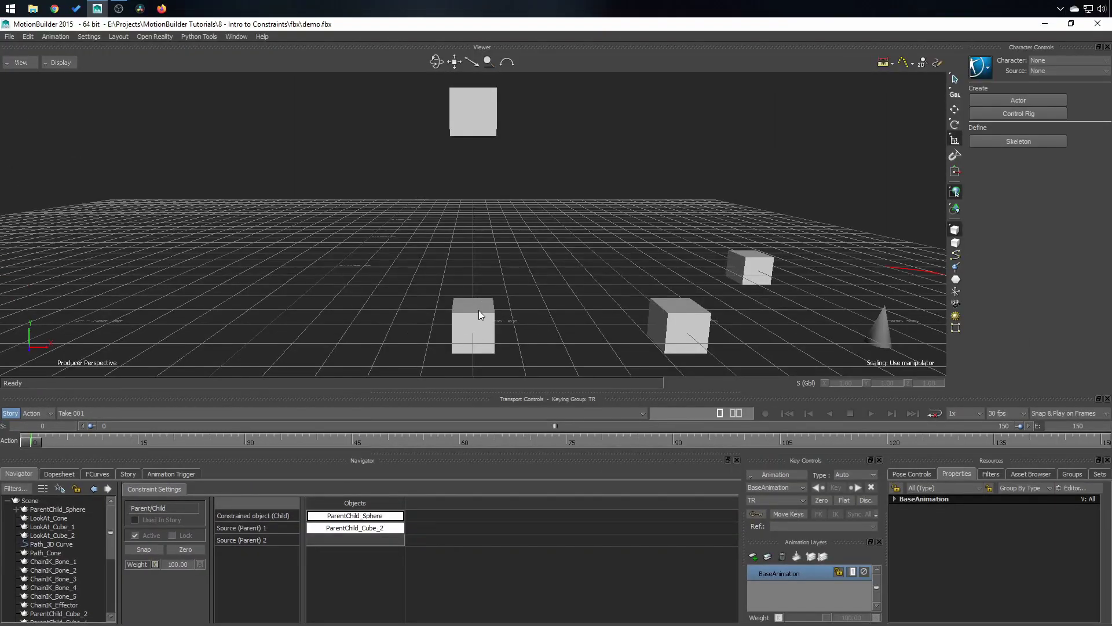
Add the lower cube, ParentChild_Cube_1, as the constraint's second parent source.
{"action": "left_click", "coordinate": [478, 313]}
{"action": "left_click_drag", "start_coordinate": [640, 199], "coordinate": [342, 545], "text": "alt"}
{"action": "left_click", "coordinate": [469, 169]}
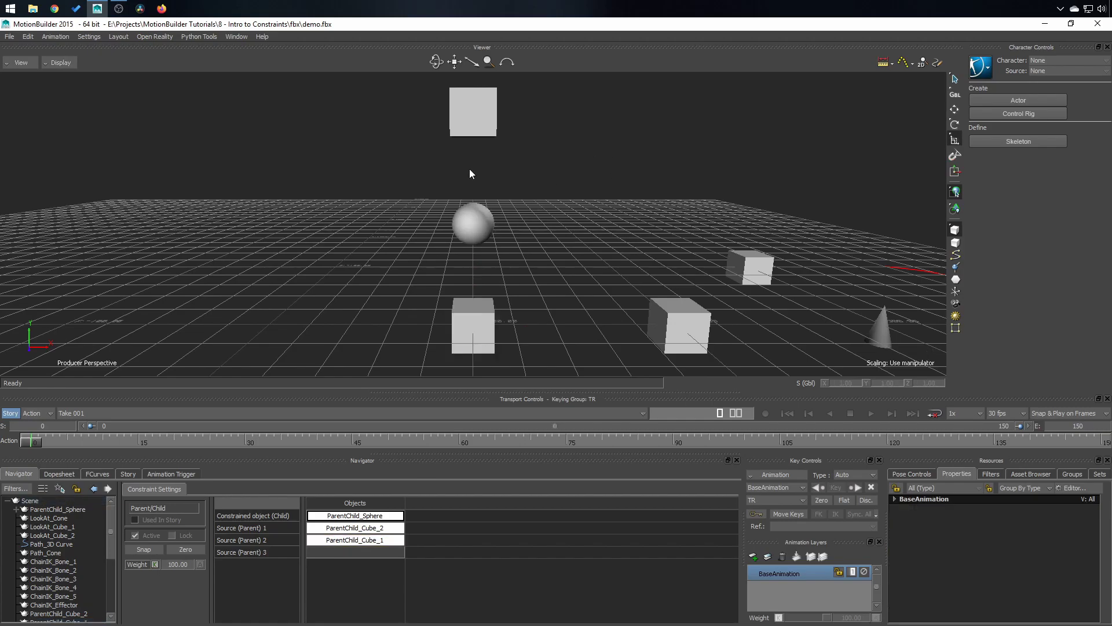
Try moving the upper cube, scaling it to about 1.57 and rotating it while the sphere has two parent sources.
{"action": "key", "text": "t"}
{"action": "left_click", "coordinate": [473, 123]}
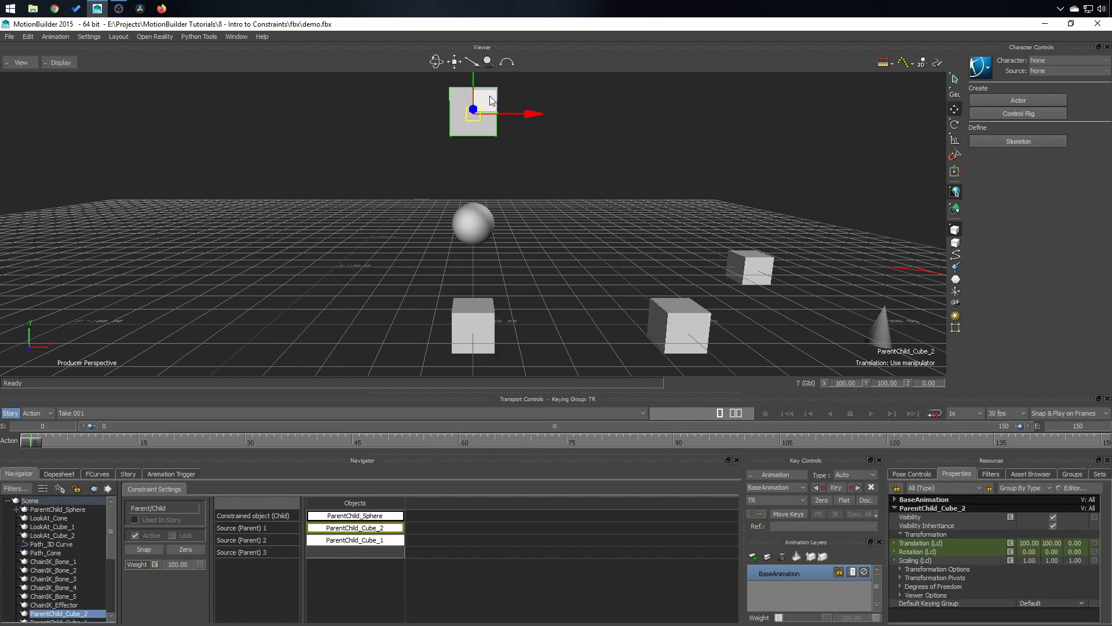
{"action": "left_click_drag", "start_coordinate": [473, 110], "coordinate": [520, 120]}
{"action": "key", "text": "s"}
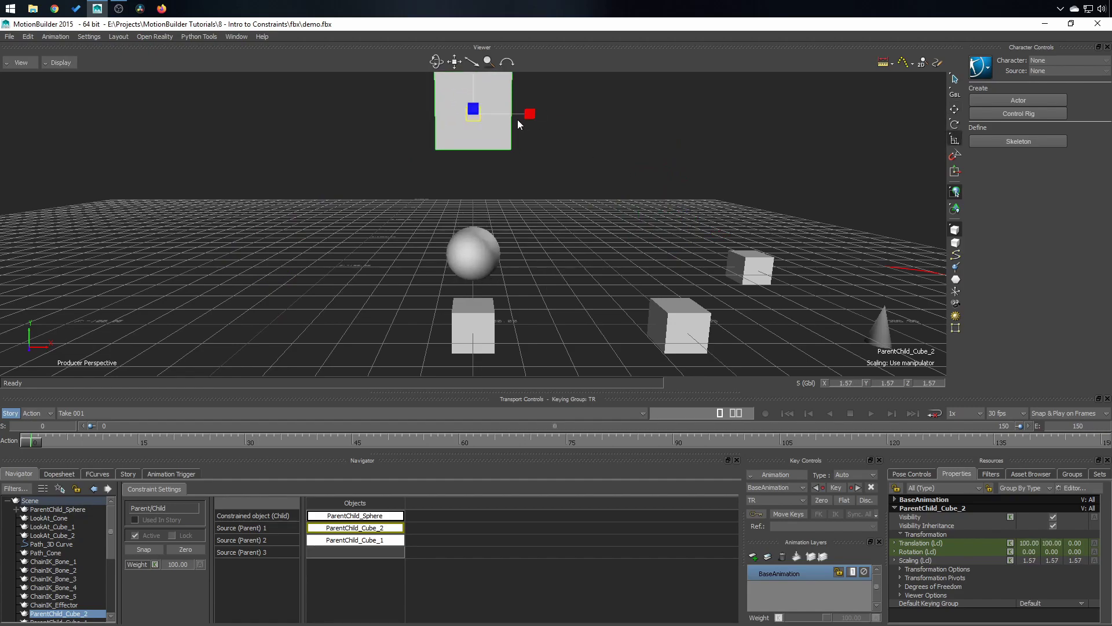
{"action": "key", "text": "ctrl+z"}
{"action": "key", "text": "r"}
{"action": "left_click_drag", "start_coordinate": [523, 166], "coordinate": [487, 180]}
Move ParentChild_Sphere sideways between the cubes to about X 164, Y 48.
{"action": "left_click", "coordinate": [440, 209]}
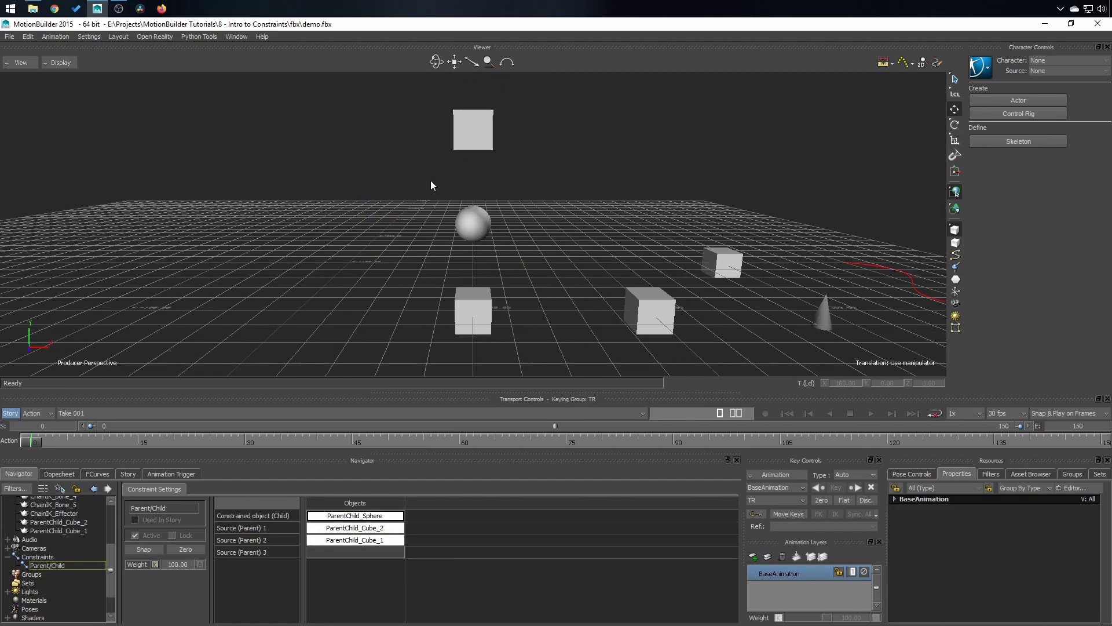
{"action": "left_click", "coordinate": [475, 228]}
{"action": "left_click_drag", "start_coordinate": [489, 203], "coordinate": [606, 206]}
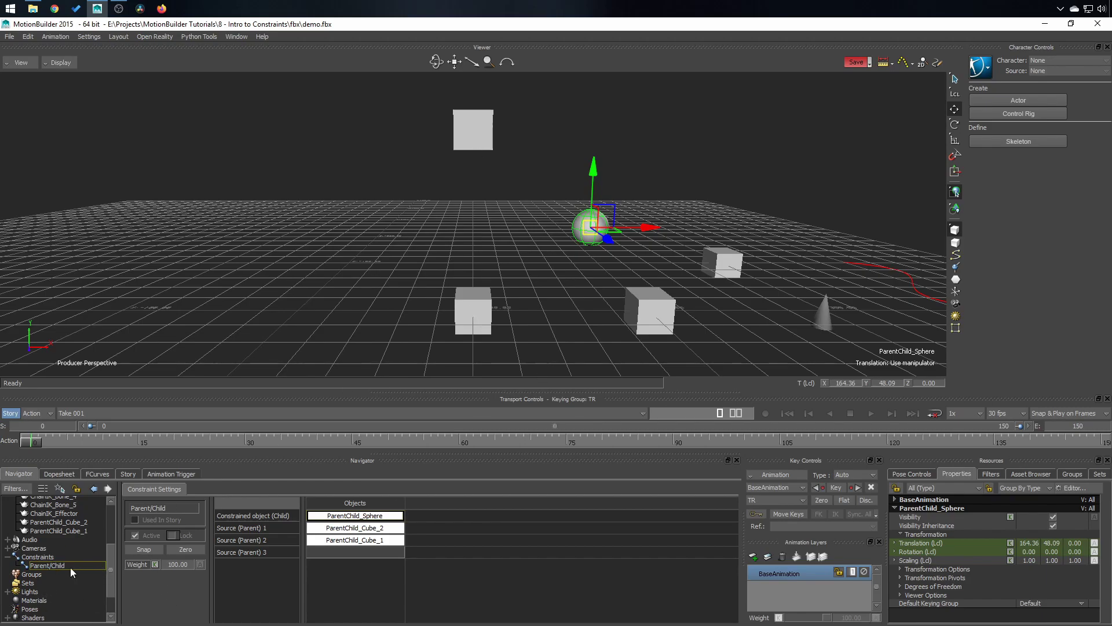
Examine the Parent/Child constraint's translation, rotation and scale offsets and its weight for each parent cube.
{"action": "left_click", "coordinate": [48, 565]}
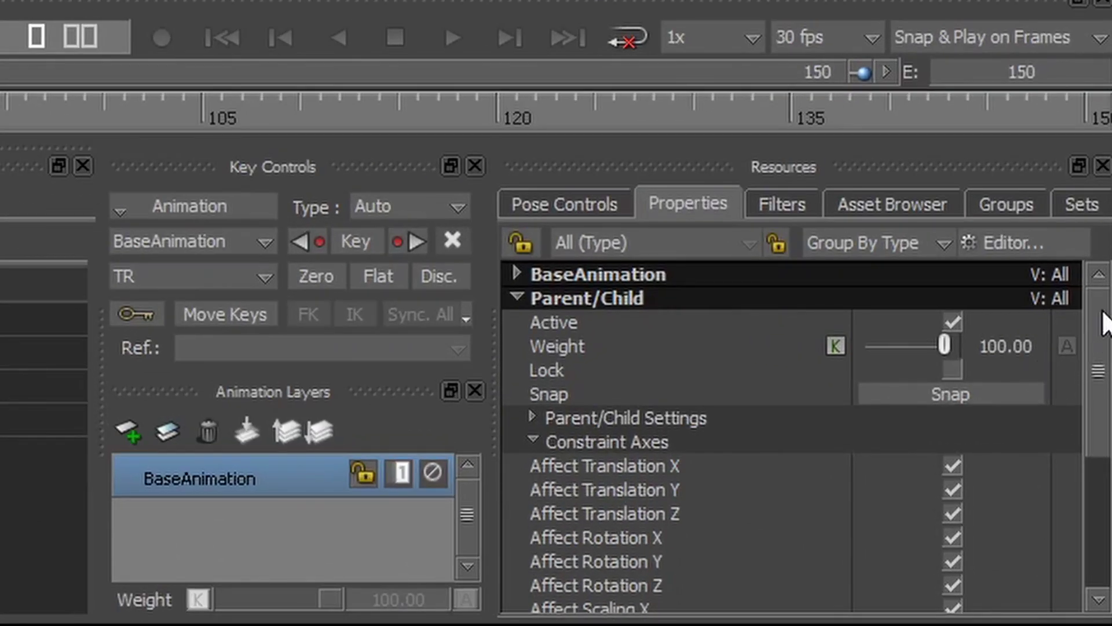
{"action": "scroll", "coordinate": [1104, 322], "scroll_direction": "down", "scroll_amount": 4}
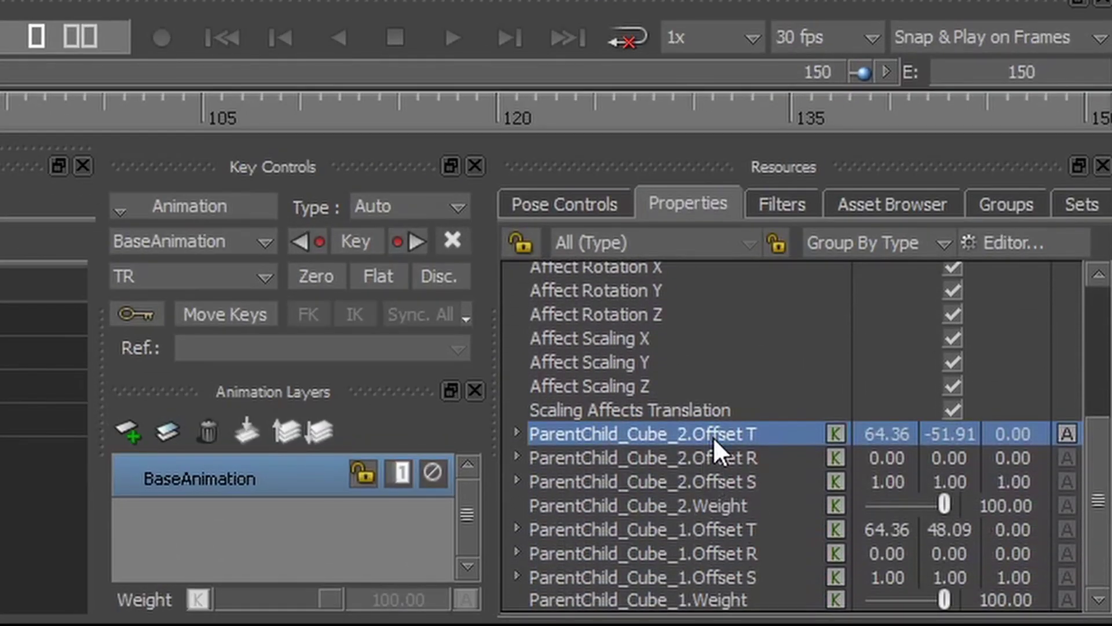
{"action": "left_click", "coordinate": [716, 505]}
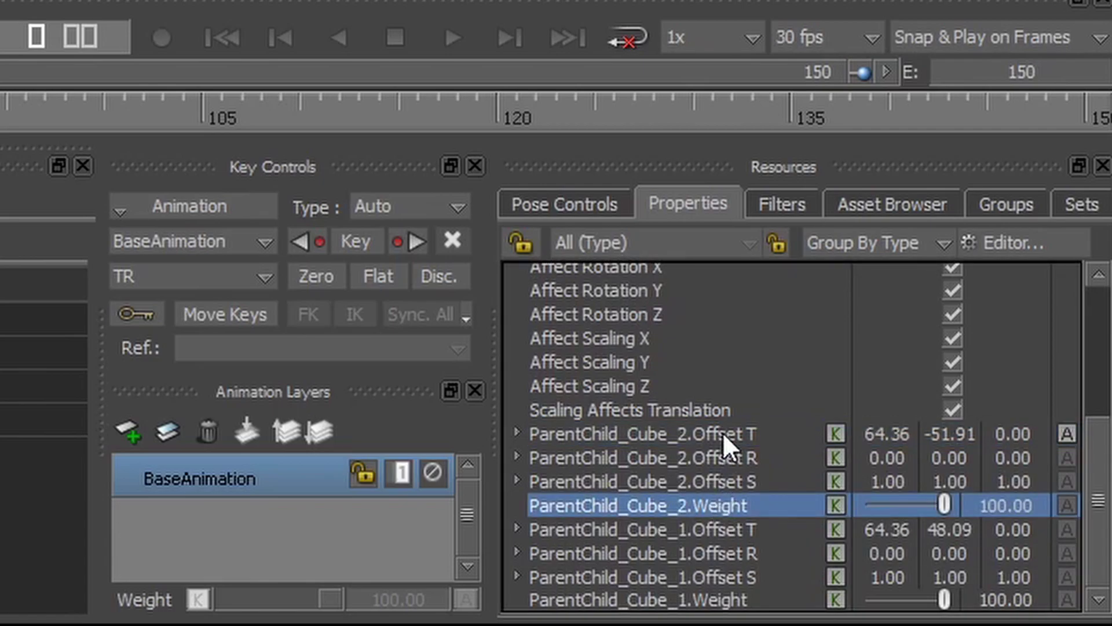
{"action": "left_click", "coordinate": [740, 434]}
{"action": "left_click", "coordinate": [723, 532]}
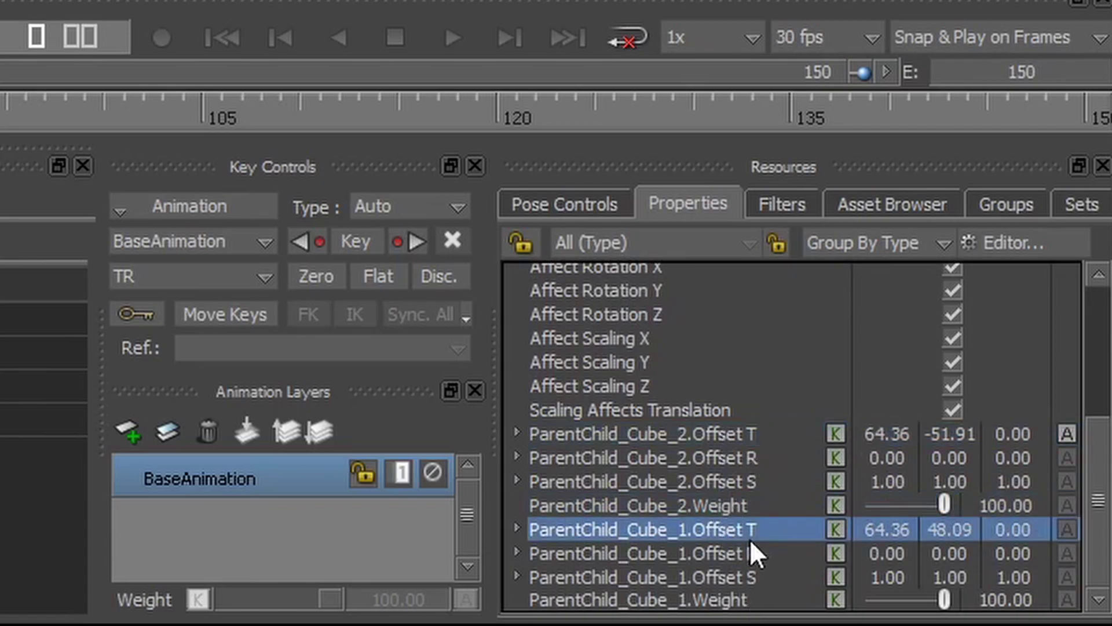
{"action": "left_click", "coordinate": [752, 435]}
{"action": "left_click", "coordinate": [759, 458]}
{"action": "left_click", "coordinate": [754, 476]}
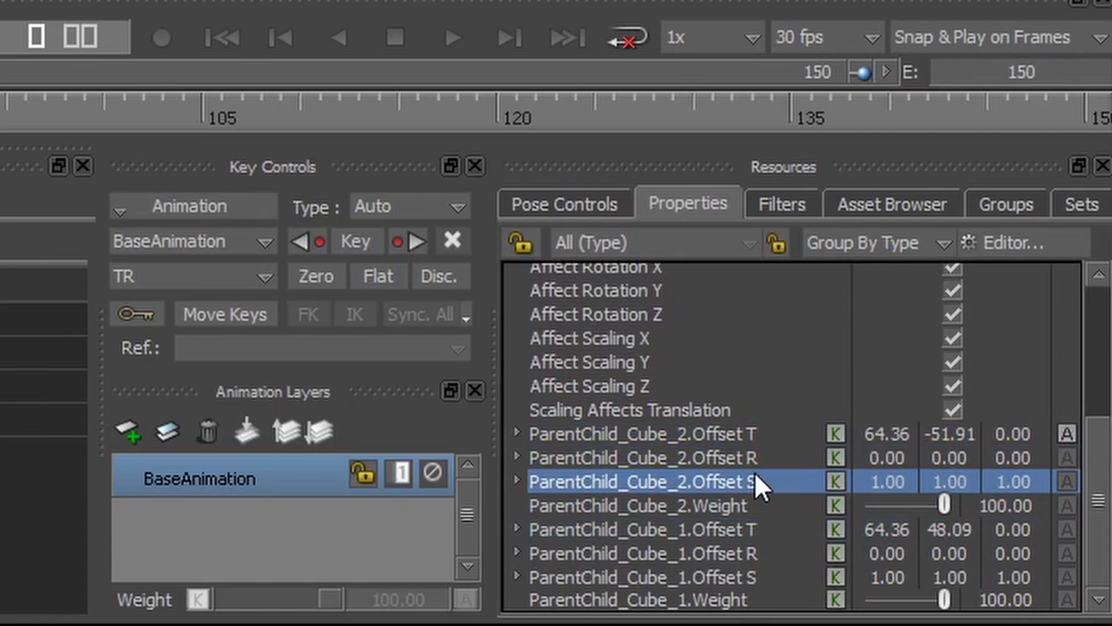
{"action": "left_click", "coordinate": [766, 433]}
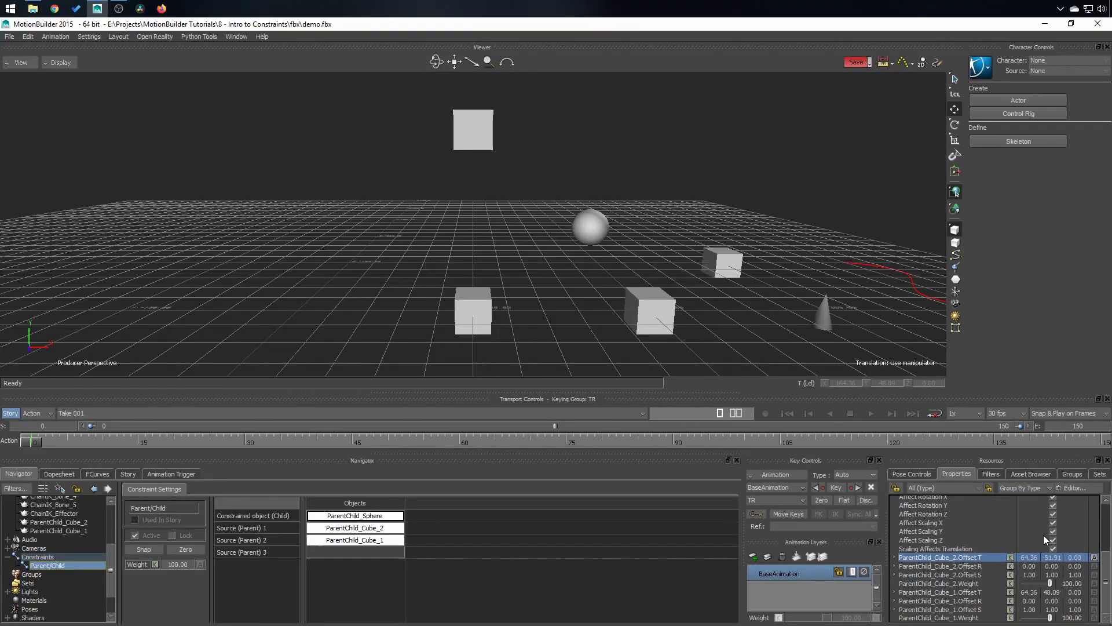
Move the sphere to about X 179, Y 66 at frame 0, and to about X 150, Y 10 shortly after frame 15.
{"action": "left_click", "coordinate": [598, 235]}
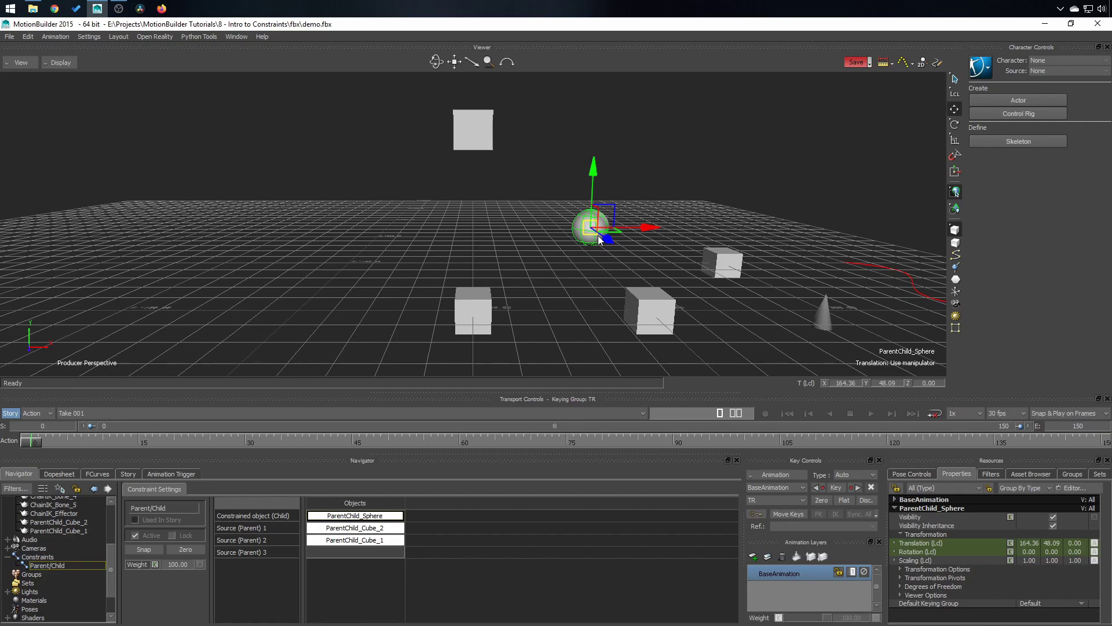
{"action": "left_click_drag", "start_coordinate": [598, 238], "coordinate": [626, 205]}
{"action": "left_click_drag", "start_coordinate": [35, 442], "coordinate": [159, 442]}
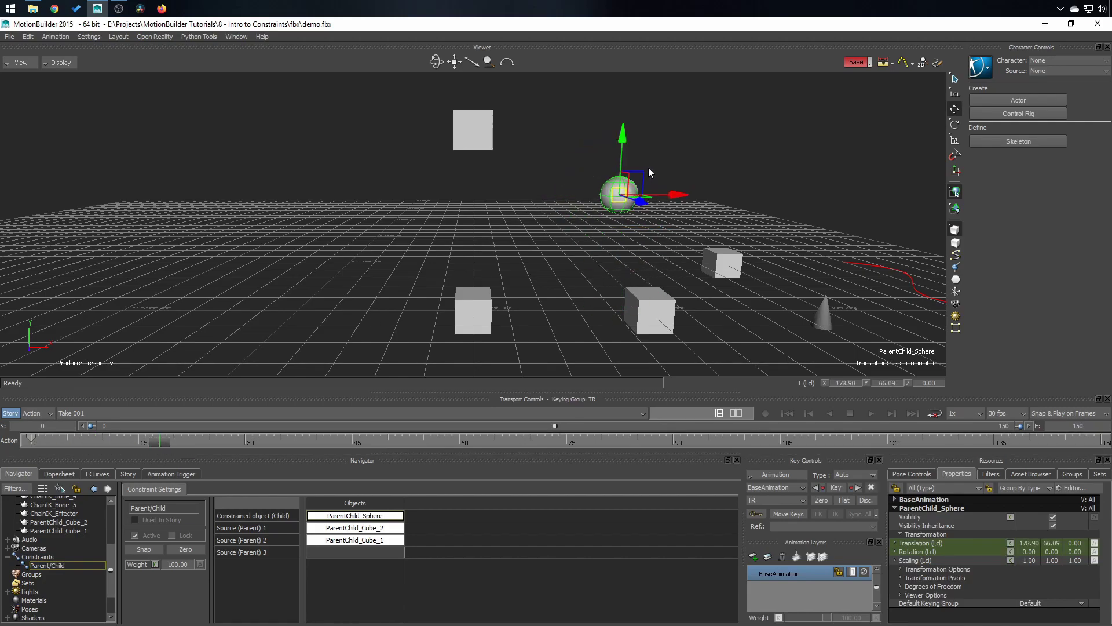
{"action": "left_click_drag", "start_coordinate": [625, 206], "coordinate": [568, 303]}
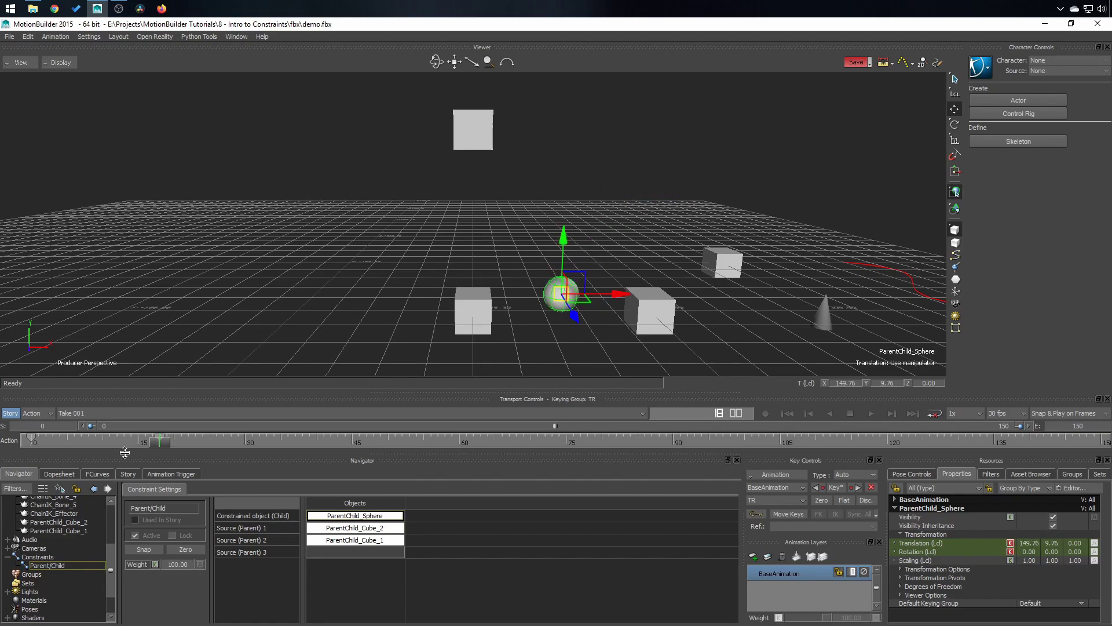
Return to frame 0 and reactivate the Parent/Child constraint.
{"action": "mouse_move", "coordinate": [155, 444]}
{"action": "left_mouse_down"}
{"action": "mouse_move", "coordinate": [89, 444]}
{"action": "mouse_move", "coordinate": [158, 446]}
{"action": "left_mouse_up"}
{"action": "left_click_drag", "start_coordinate": [159, 442], "coordinate": [32, 442]}
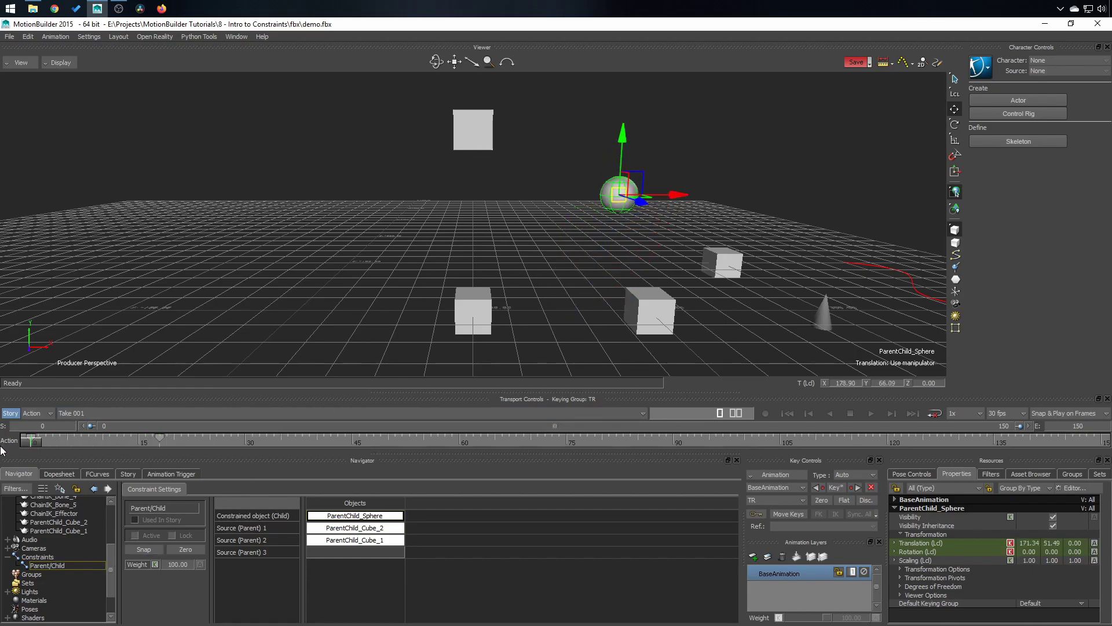
{"action": "left_click", "coordinate": [134, 534]}
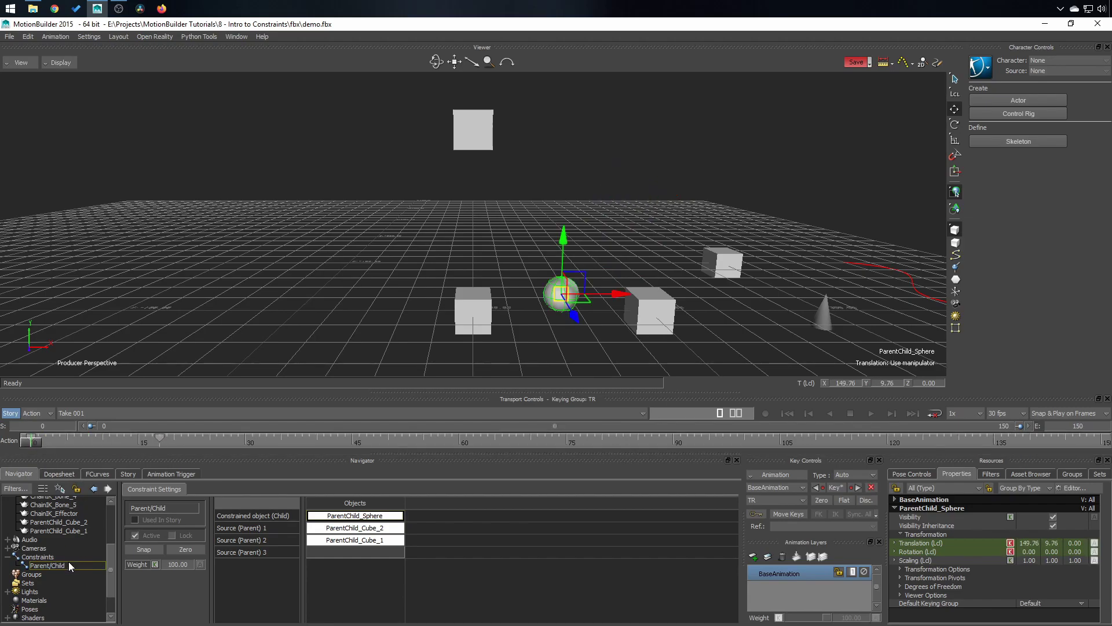
Try keying the Offset T properties of ParentChild_Cube_2 and ParentChild_Cube_1 on the Parent/Child constraint, and undo both keys.
{"action": "left_click", "coordinate": [47, 565]}
{"action": "scroll", "coordinate": [1028, 608], "scroll_direction": "down", "scroll_amount": 3}
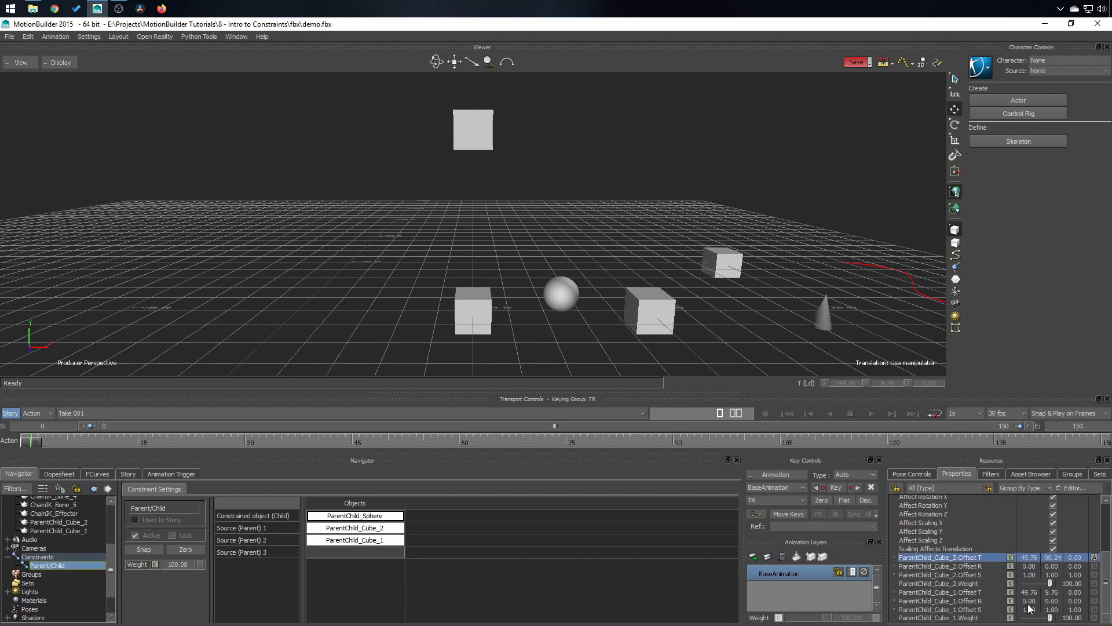
{"action": "left_click", "coordinate": [979, 593]}
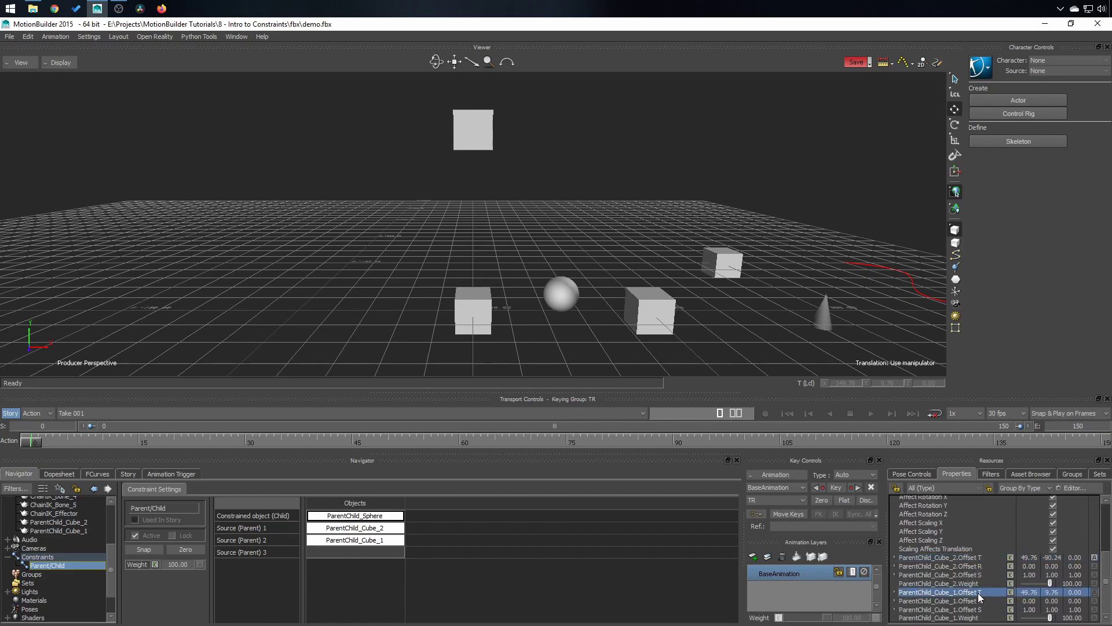
{"action": "left_click", "coordinate": [1010, 558]}
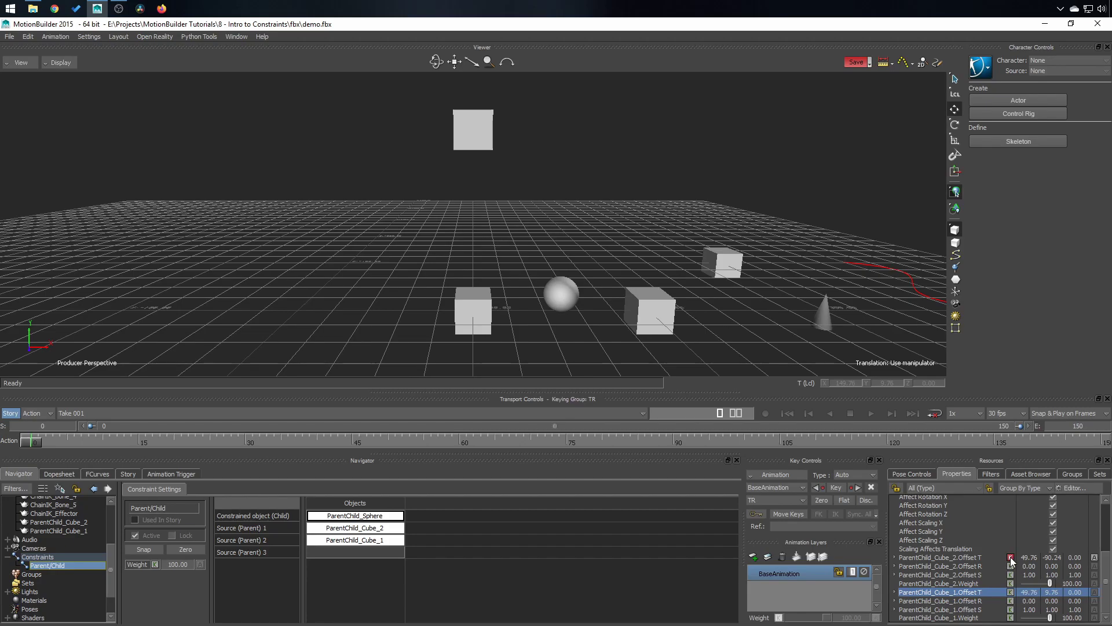
{"action": "left_click", "coordinate": [1010, 593]}
{"action": "key", "text": "ctrl+z"}
{"action": "key", "text": "ctrl+z"}
{"action": "left_click", "coordinate": [975, 559]}
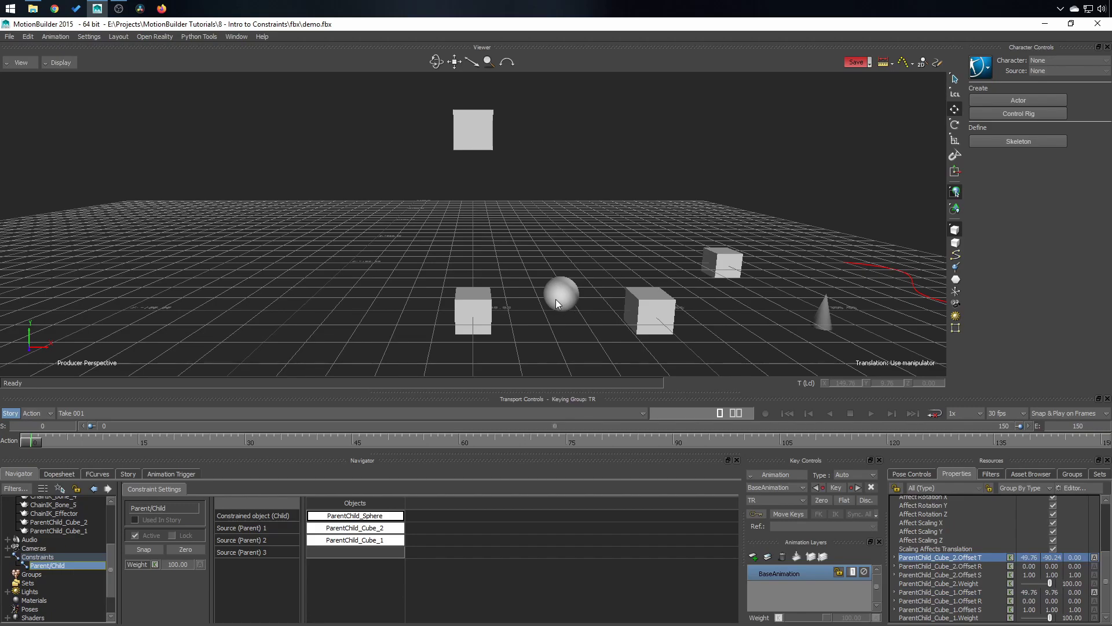
Select ParentChild_Sphere along with the Parent/Child constraint and browse the constraint's source properties in the Property Editor's Property References.
{"action": "left_click", "coordinate": [555, 299]}
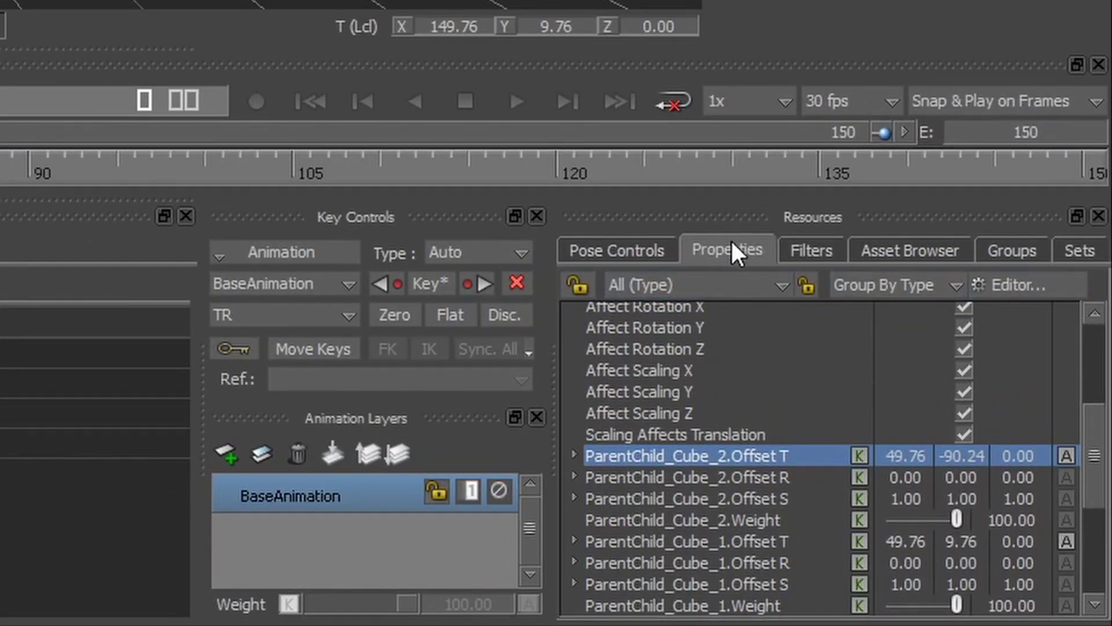
{"action": "left_click", "coordinate": [1020, 286]}
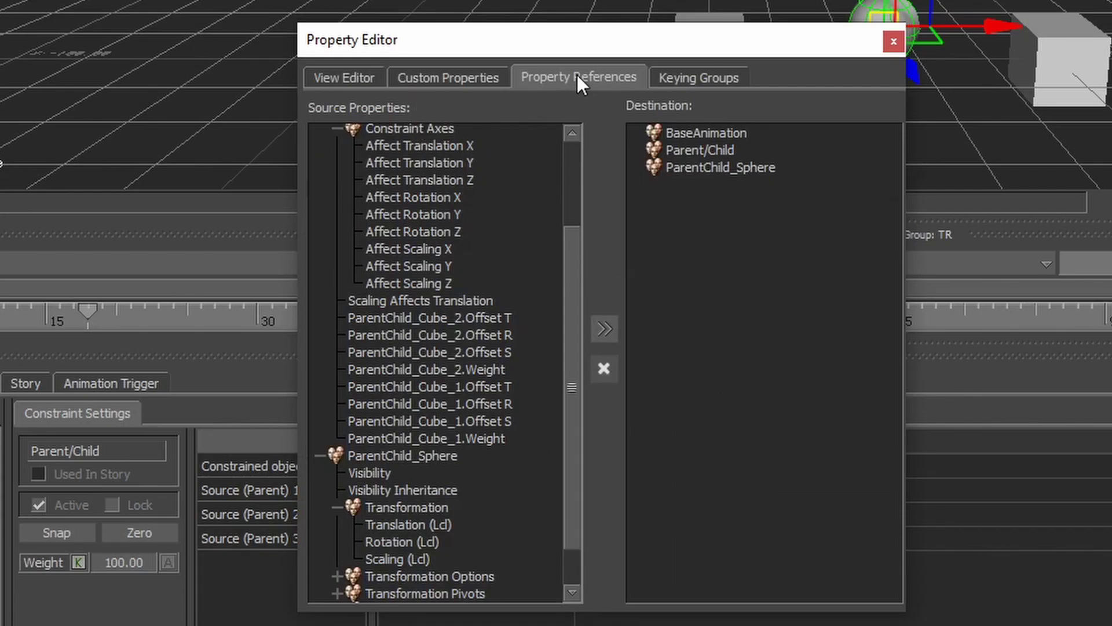
{"action": "left_click_drag", "start_coordinate": [578, 321], "coordinate": [573, 193]}
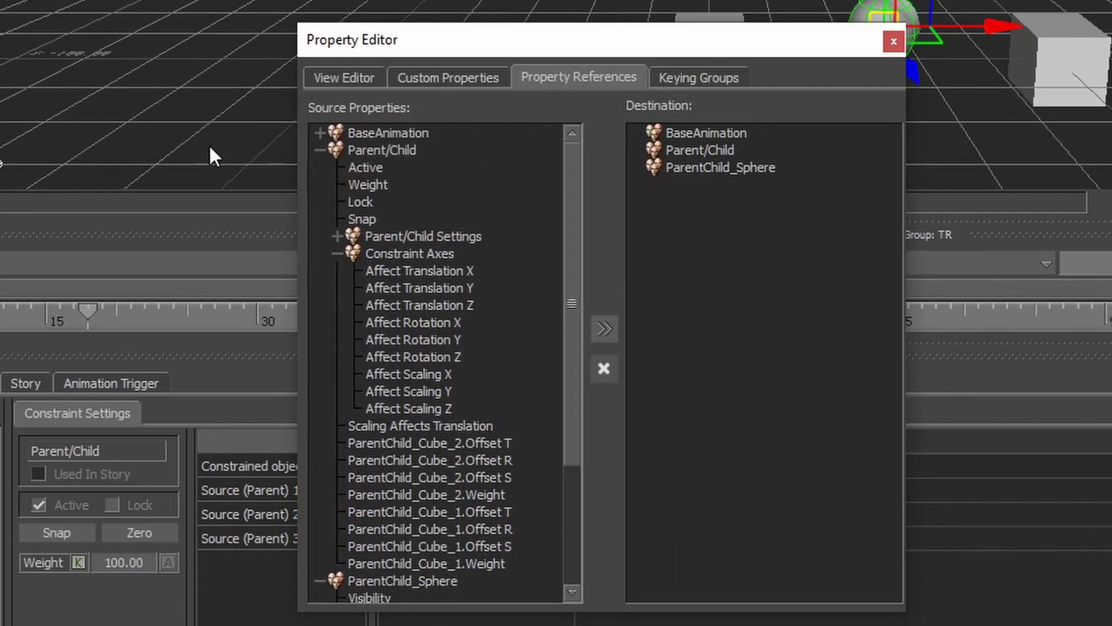
{"action": "left_click", "coordinate": [408, 152]}
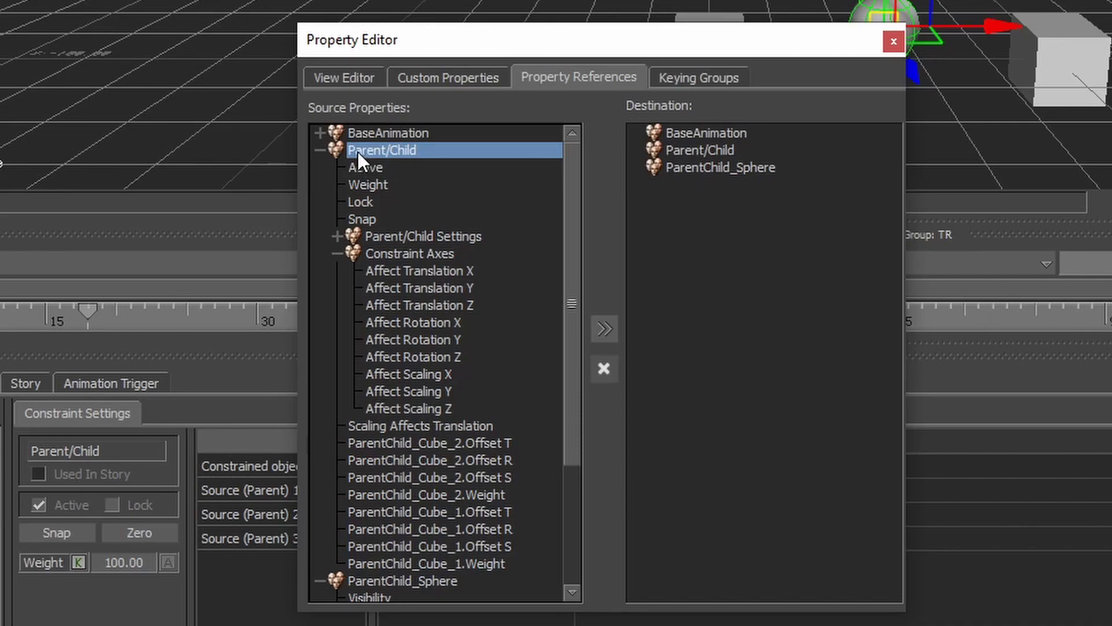
{"action": "left_click_drag", "start_coordinate": [573, 169], "coordinate": [586, 294]}
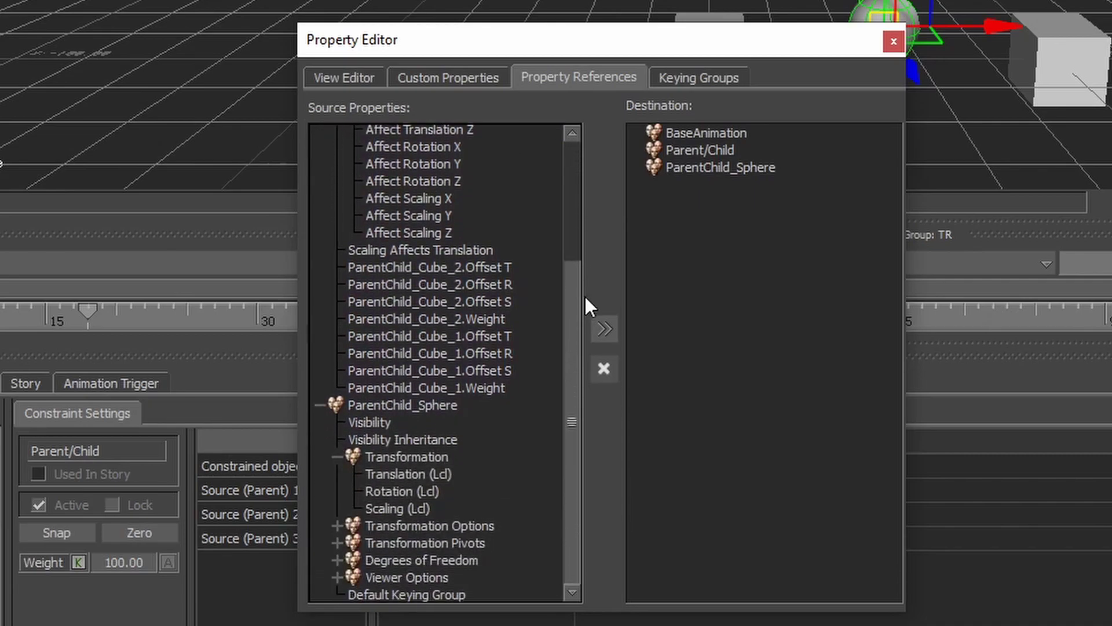
Add the Offset T, R and S properties of ParentChild_Cube_2 and ParentChild_Cube_1 to ParentChild_Sphere as property references.
{"action": "left_click", "coordinate": [498, 271]}
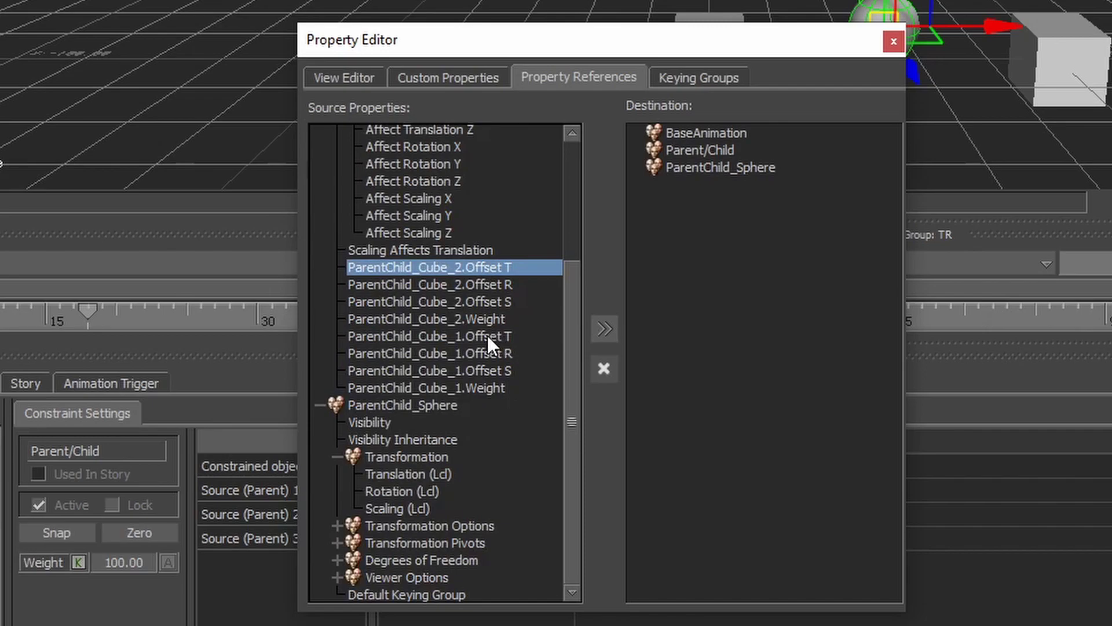
{"action": "left_click", "coordinate": [488, 335], "text": "ctrl"}
{"action": "left_click", "coordinate": [505, 282], "text": "ctrl"}
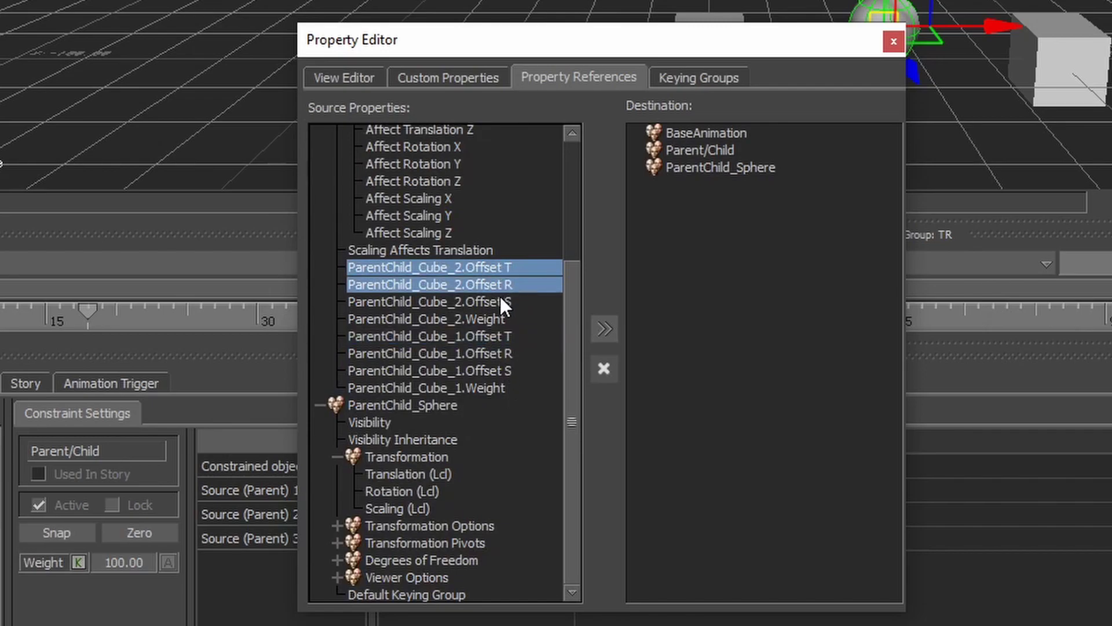
{"action": "left_click", "coordinate": [501, 302], "text": "ctrl"}
{"action": "left_click", "coordinate": [511, 335], "text": "ctrl"}
{"action": "left_click", "coordinate": [513, 354], "text": "ctrl"}
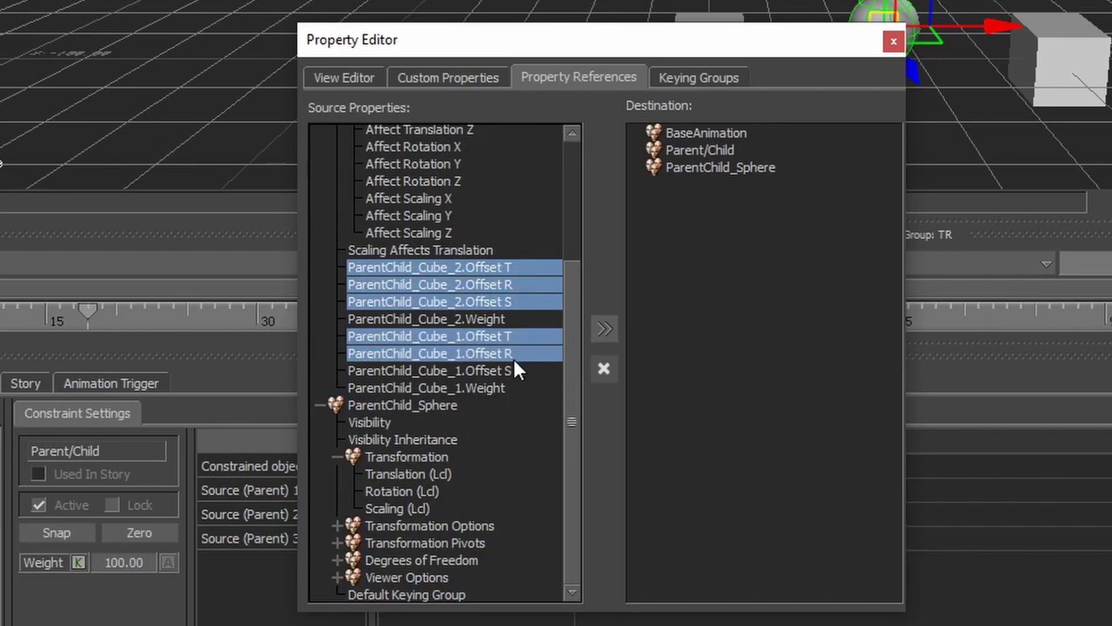
{"action": "left_click", "coordinate": [510, 369], "text": "ctrl"}
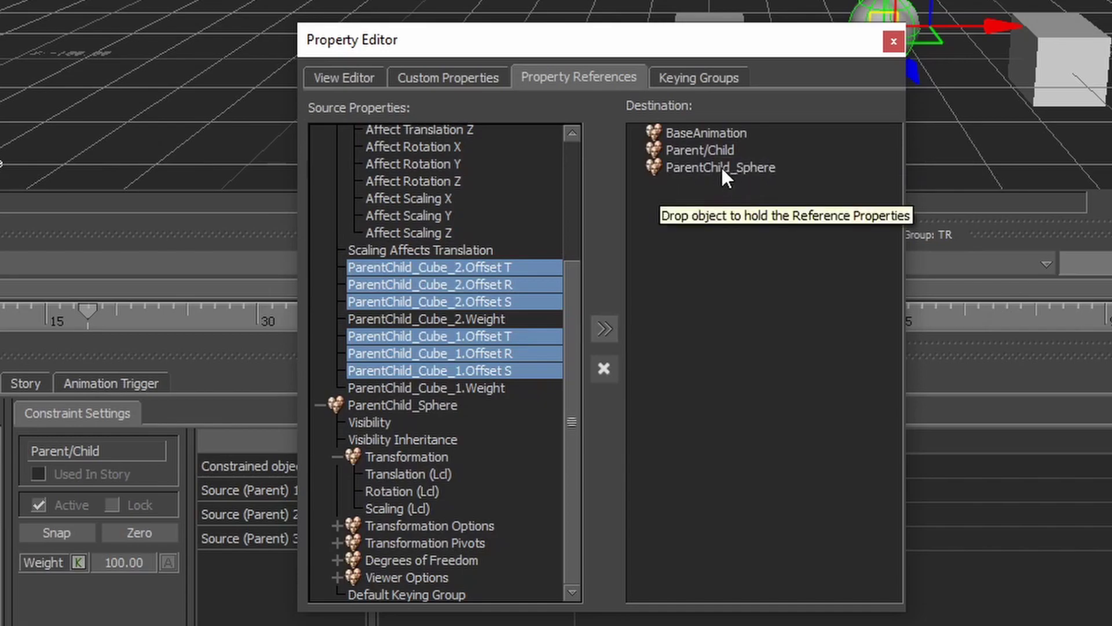
{"action": "left_click", "coordinate": [694, 167]}
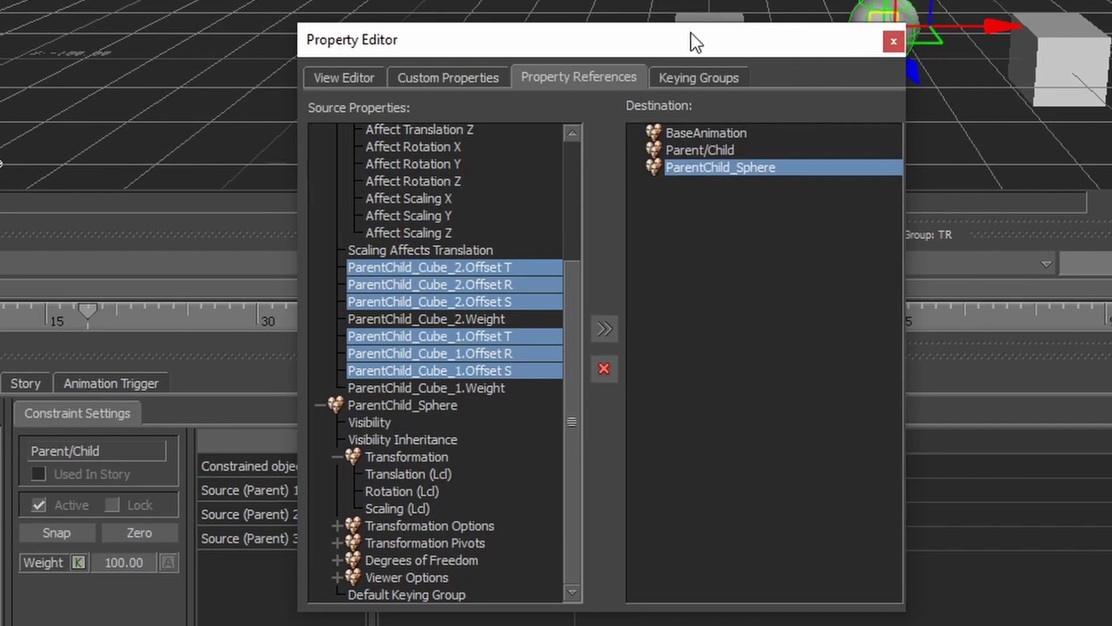
{"action": "left_click_drag", "start_coordinate": [691, 32], "coordinate": [581, 0]}
{"action": "left_click", "coordinate": [621, 84]}
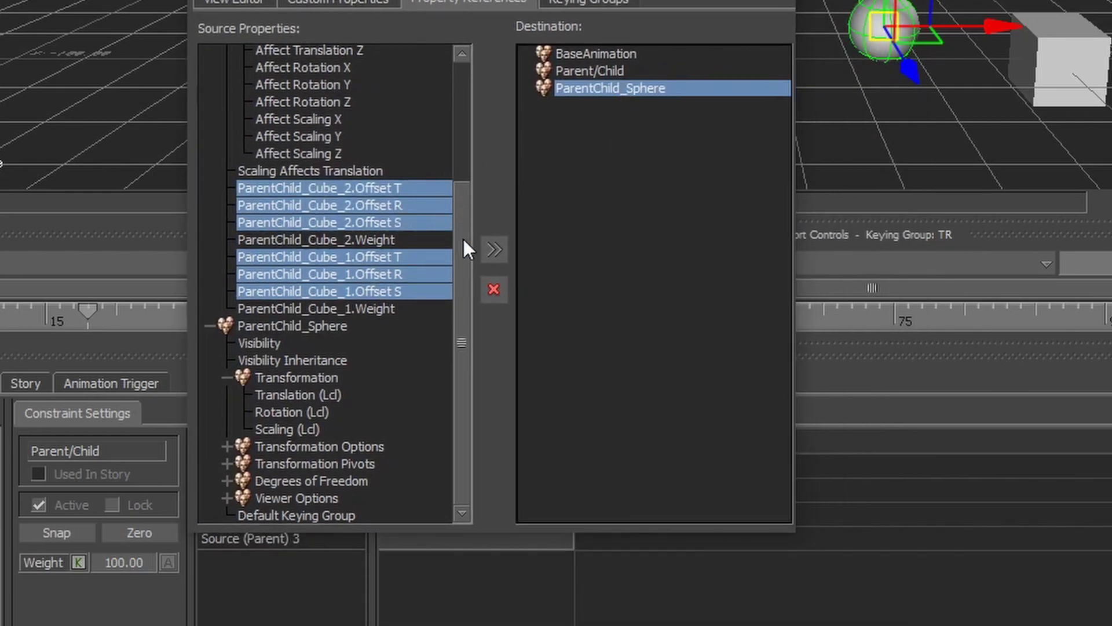
{"action": "left_click", "coordinate": [499, 242]}
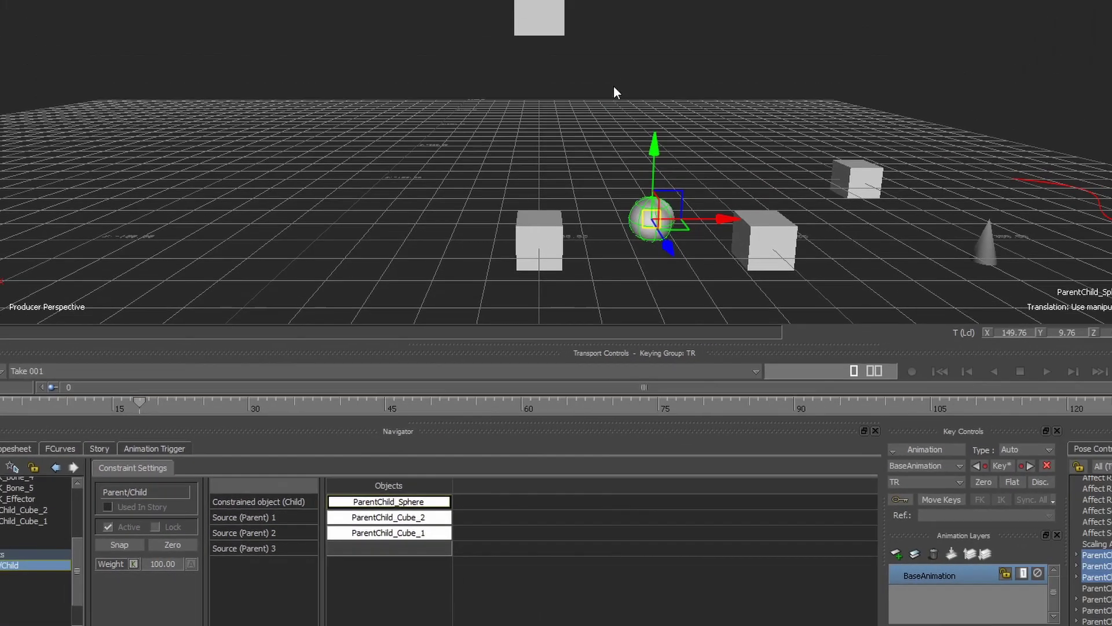
Reselect only ParentChild_Sphere and inspect the constraint offsets among its property references.
{"action": "left_click", "coordinate": [561, 319]}
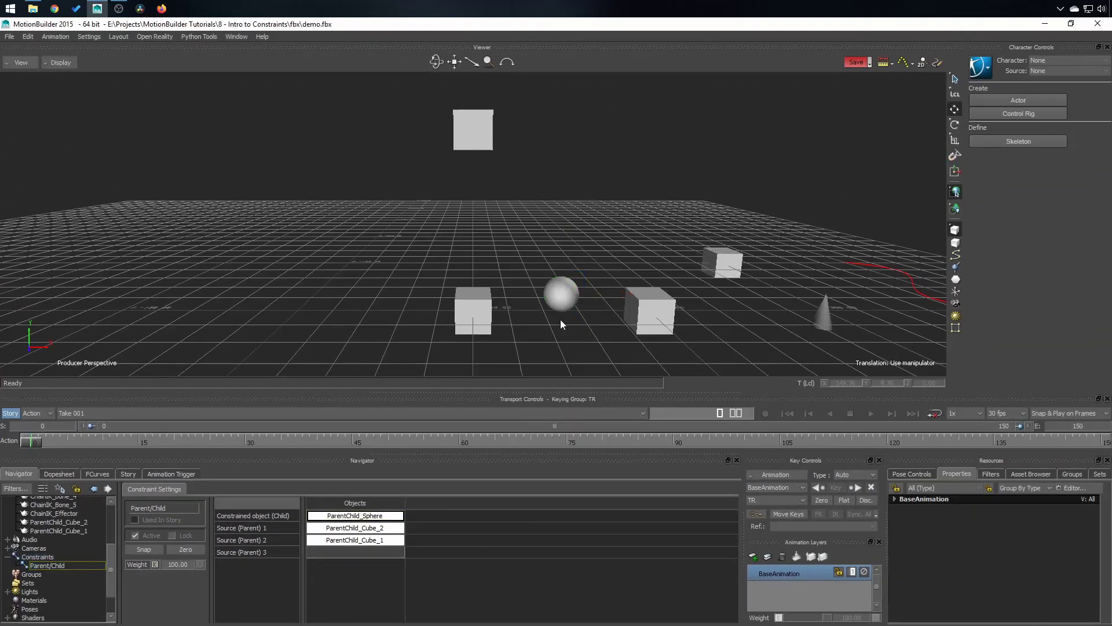
{"action": "left_click", "coordinate": [564, 301]}
{"action": "scroll", "coordinate": [958, 603], "scroll_direction": "down", "scroll_amount": 3}
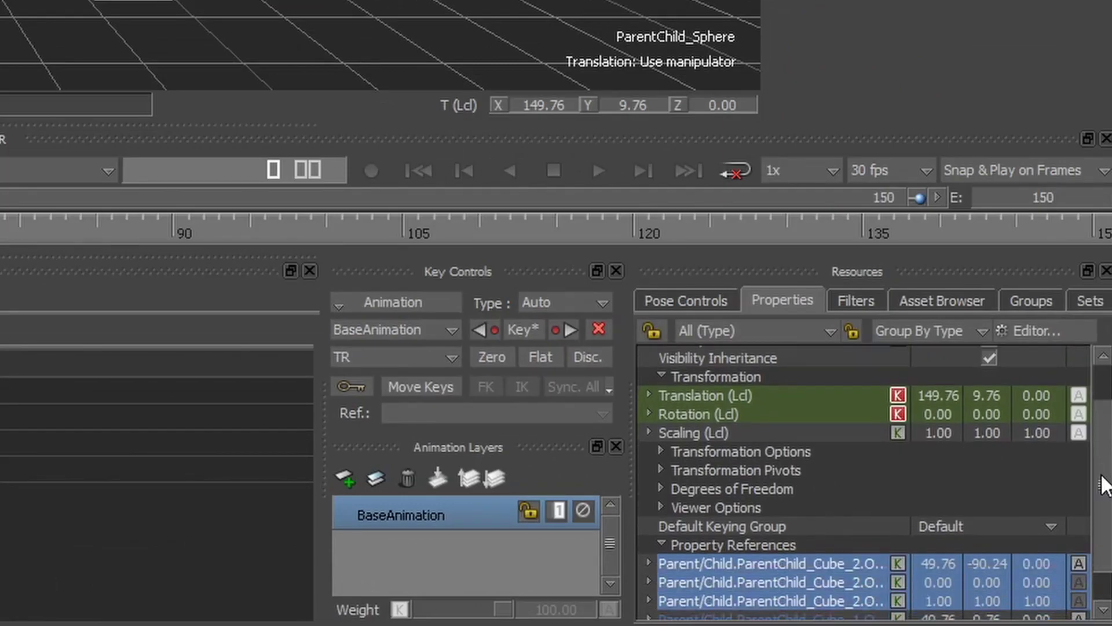
{"action": "left_click", "coordinate": [872, 534]}
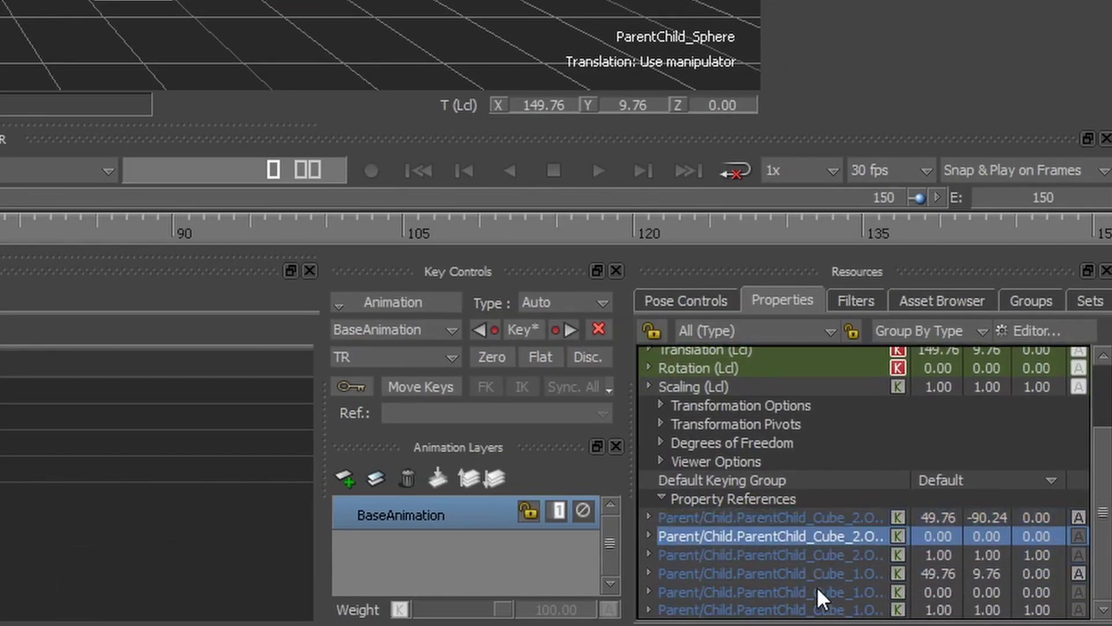
{"action": "left_click", "coordinate": [817, 591]}
{"action": "left_click", "coordinate": [835, 519]}
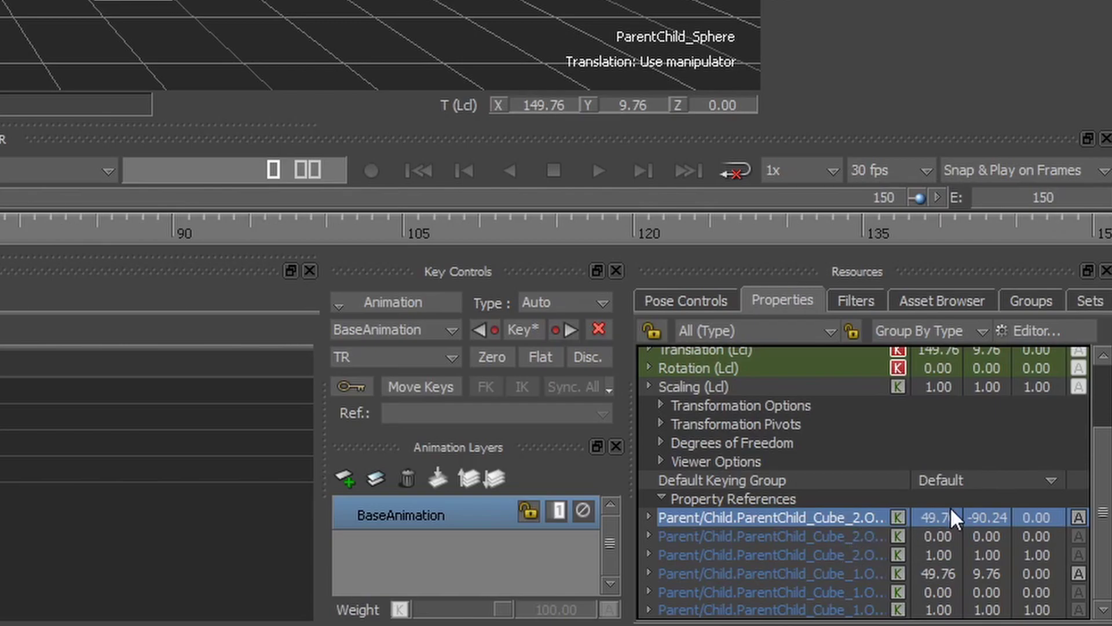
Turn on automatic keying, set the keying group to Selected Properties, and select all six offset references.
{"action": "left_click", "coordinate": [353, 385]}
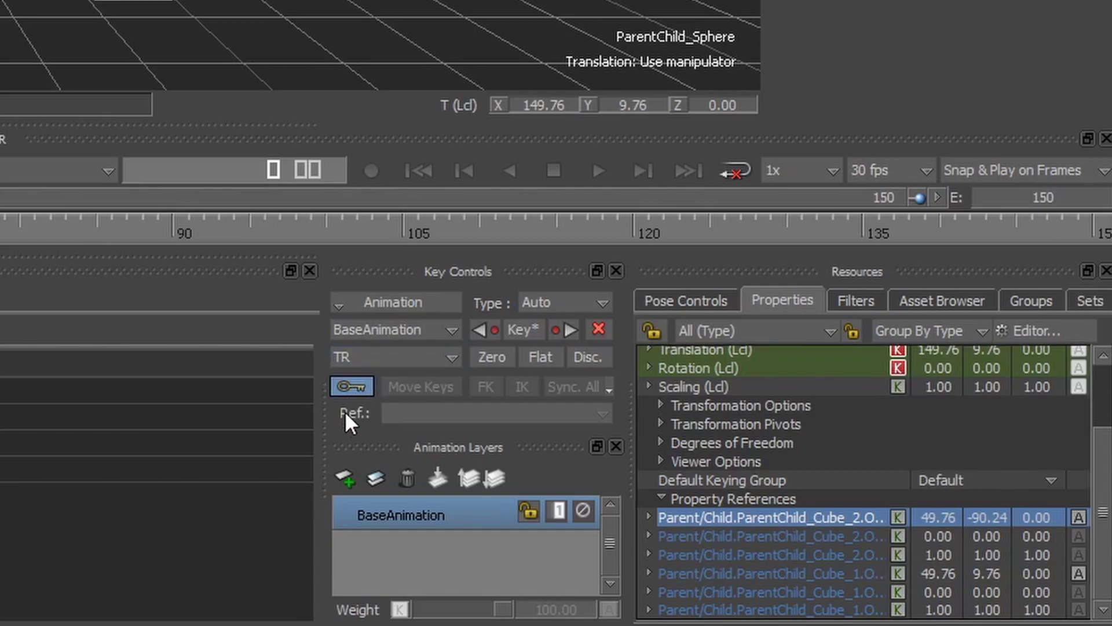
{"action": "left_click", "coordinate": [368, 358]}
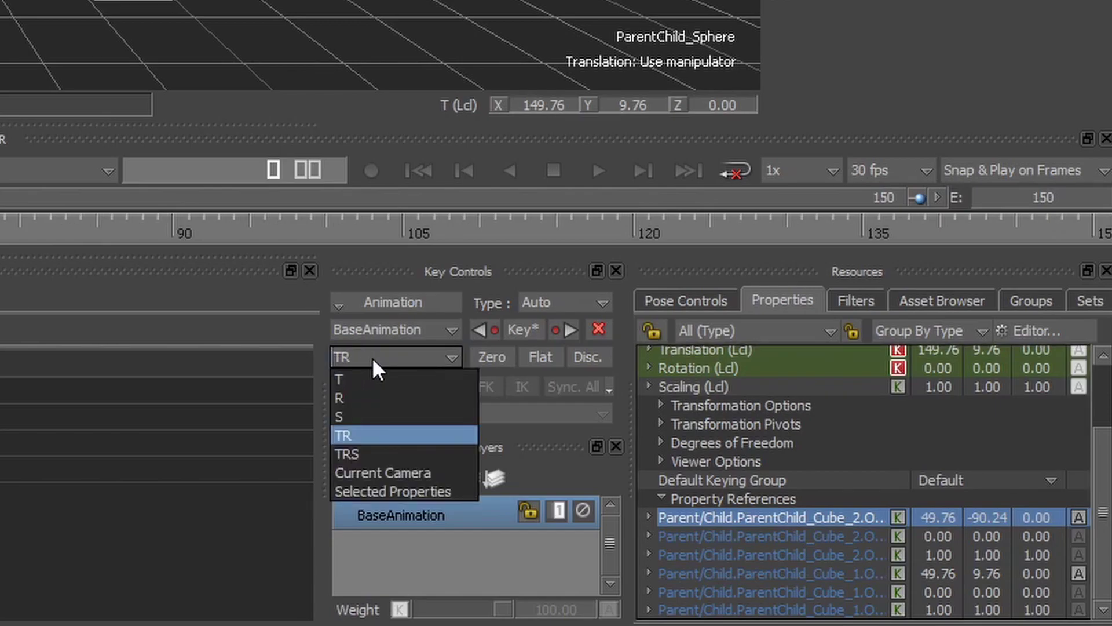
{"action": "left_click", "coordinate": [349, 491]}
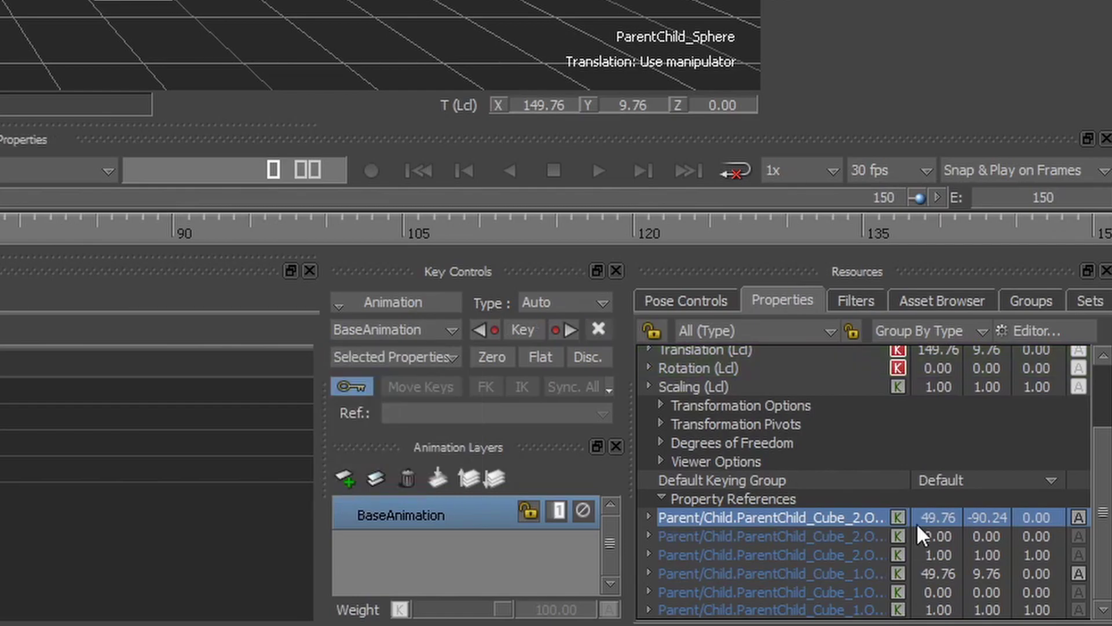
{"action": "left_click", "coordinate": [800, 611], "text": "shift"}
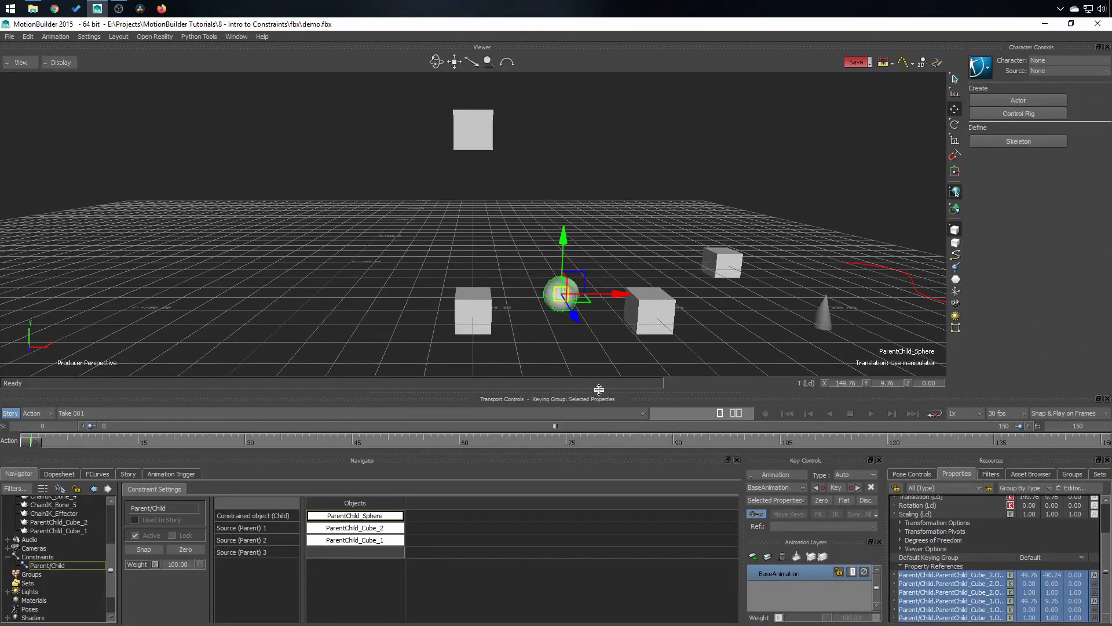
Select only both cubes' Offset T references and move ParentChild_Sphere to about X 173, Y 45 at frame 0.
{"action": "left_click", "coordinate": [967, 576]}
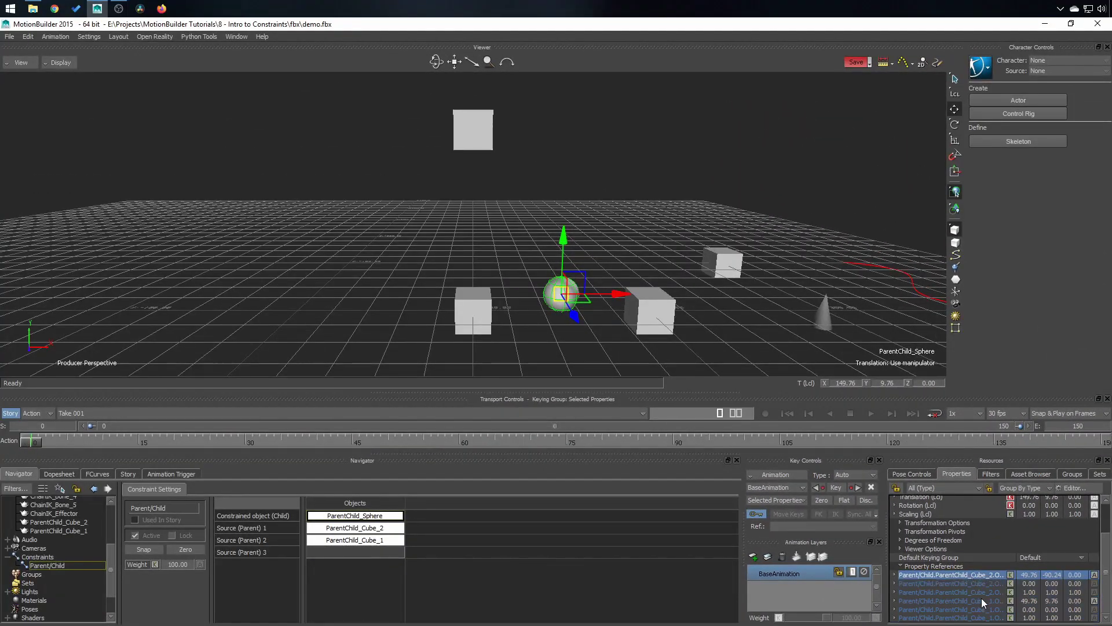
{"action": "left_click", "coordinate": [981, 600], "text": "ctrl"}
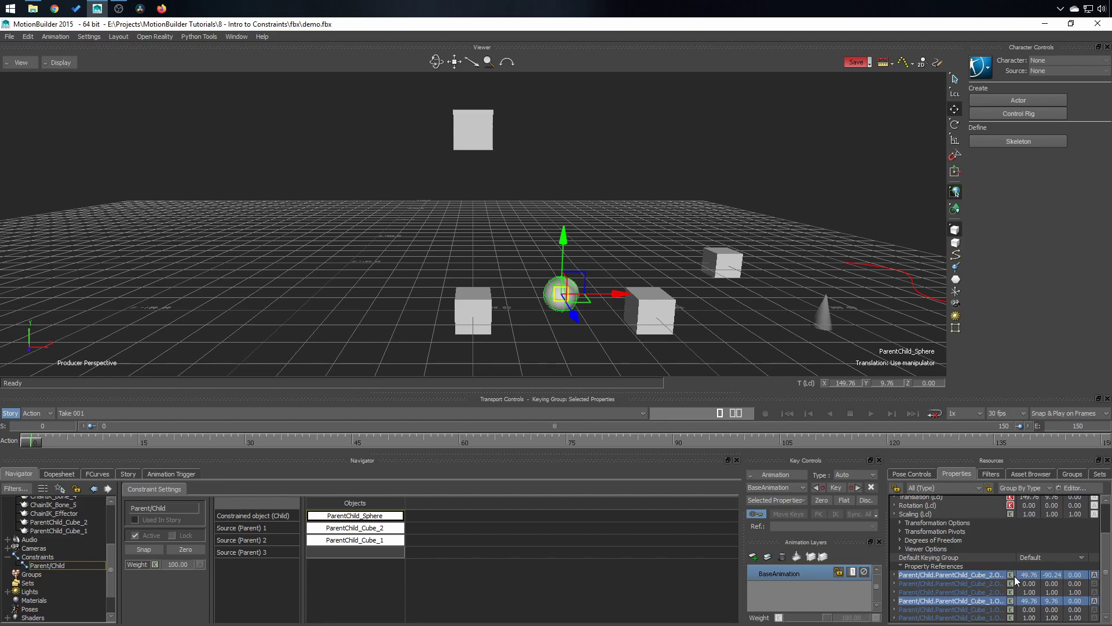
{"action": "mouse_move", "coordinate": [1013, 576]}
{"action": "left_mouse_down"}
{"action": "mouse_move", "coordinate": [1055, 575]}
{"action": "mouse_move", "coordinate": [1022, 575]}
{"action": "left_mouse_up"}
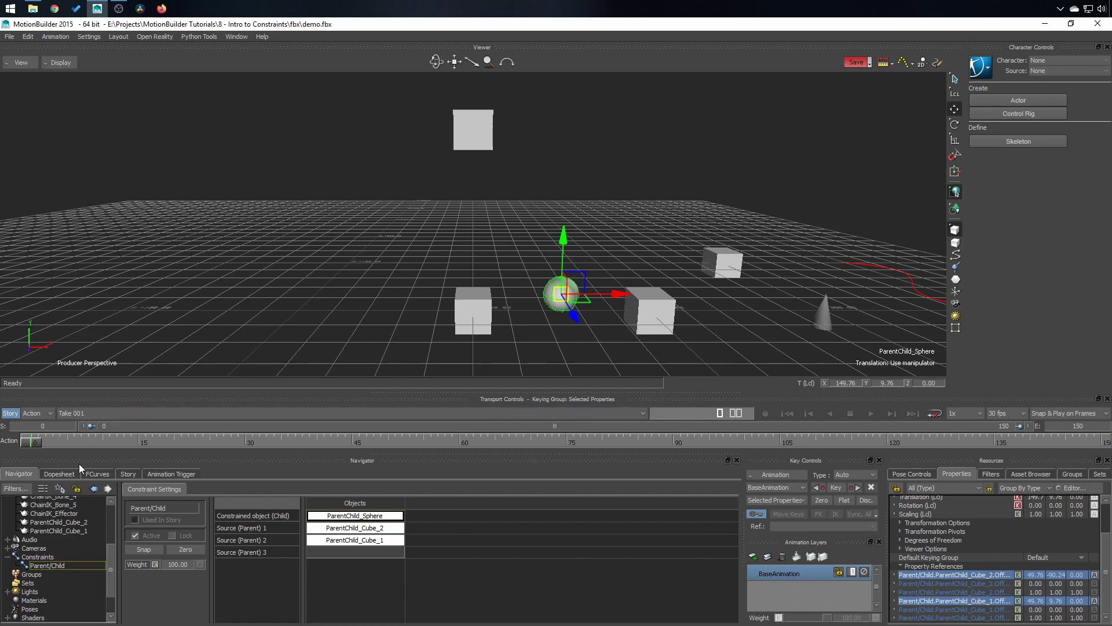
{"action": "left_click_drag", "start_coordinate": [579, 284], "coordinate": [626, 226]}
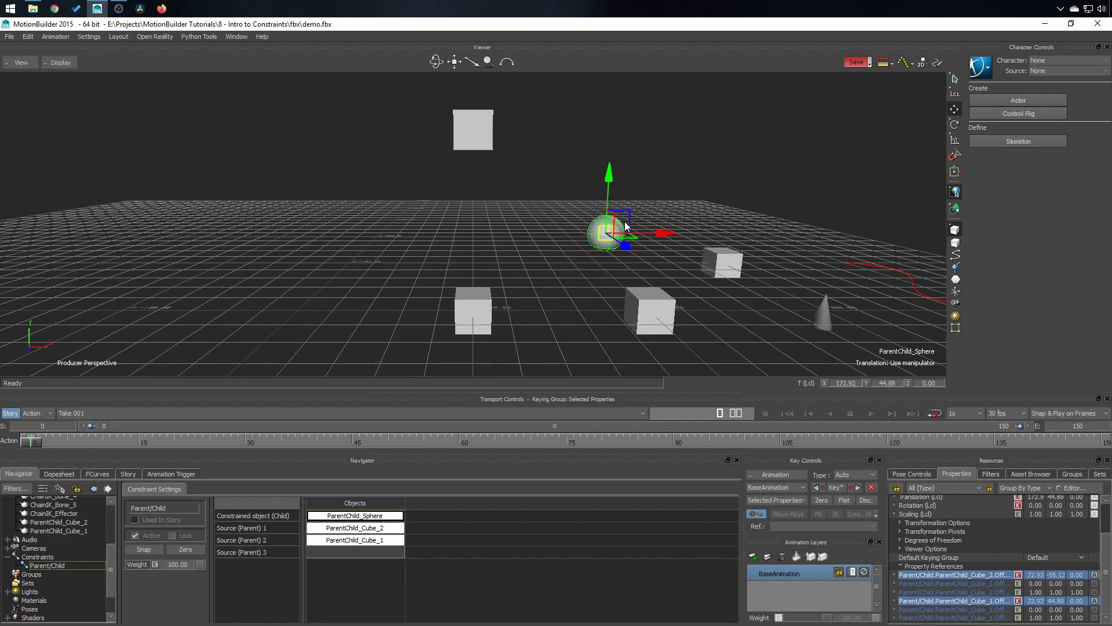
Move and key ParentChild_Sphere at about X 2 on frame 30 and at about X 179 on frame 60.
{"action": "left_click_drag", "start_coordinate": [24, 443], "coordinate": [248, 444]}
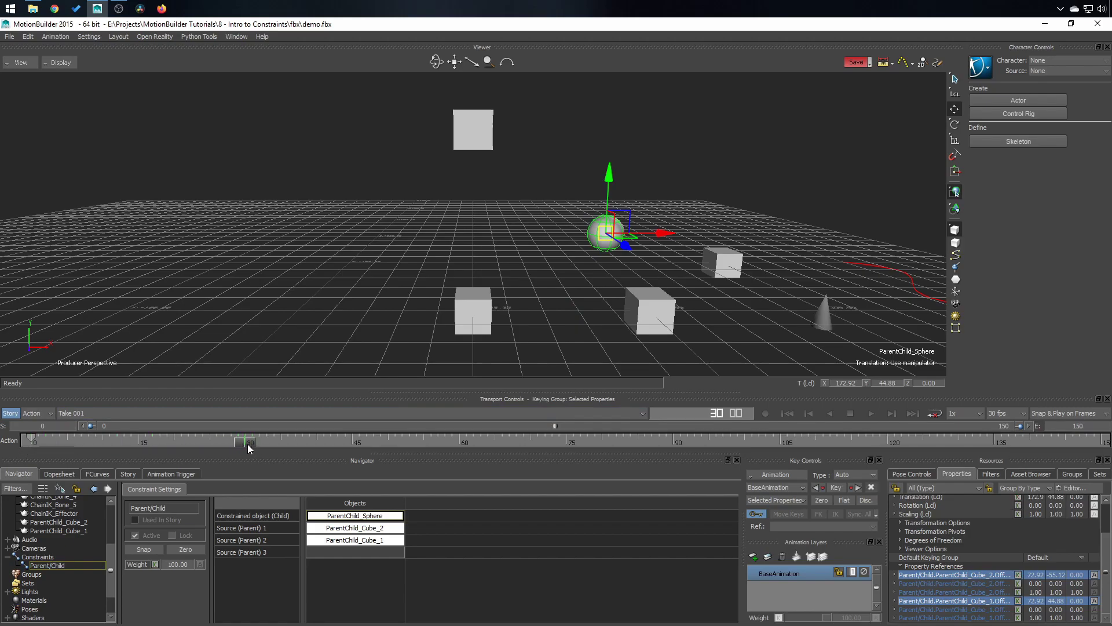
{"action": "left_click_drag", "start_coordinate": [660, 234], "coordinate": [350, 239]}
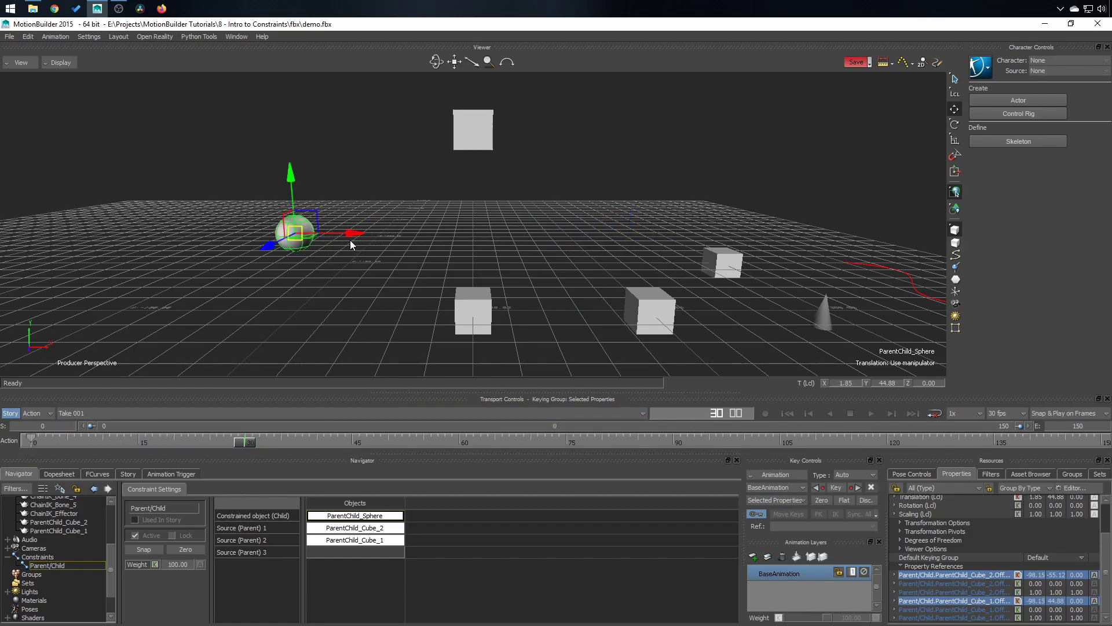
{"action": "key", "text": "k"}
{"action": "left_click_drag", "start_coordinate": [240, 443], "coordinate": [459, 442]}
{"action": "left_click_drag", "start_coordinate": [355, 232], "coordinate": [678, 233]}
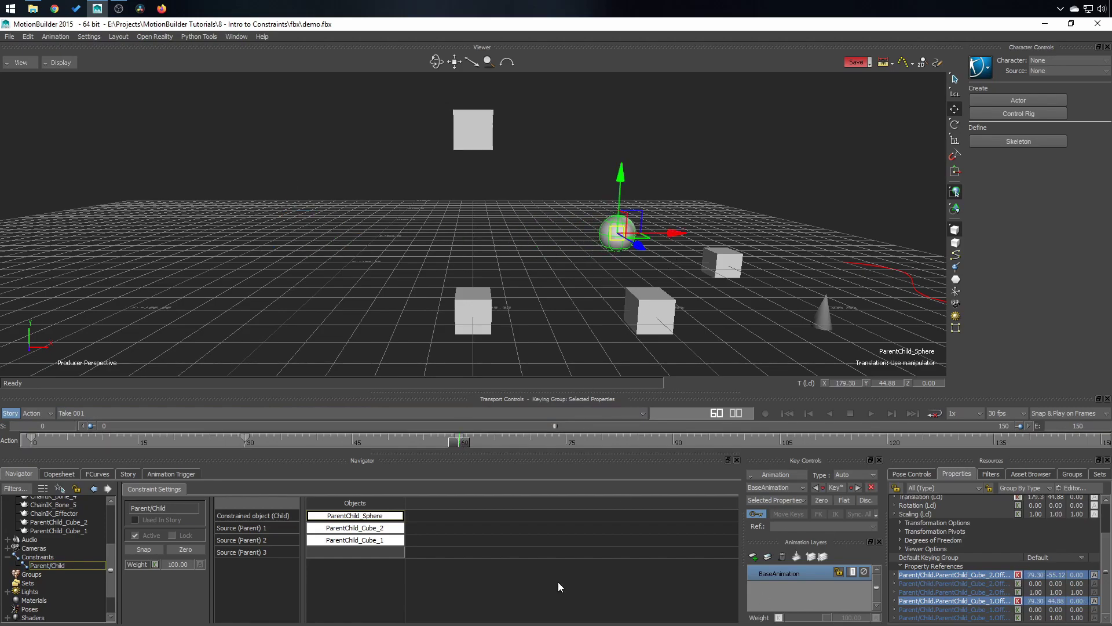
{"action": "key", "text": "k"}
Play the sphere's offset animation from the first frame.
{"action": "left_click", "coordinate": [812, 415]}
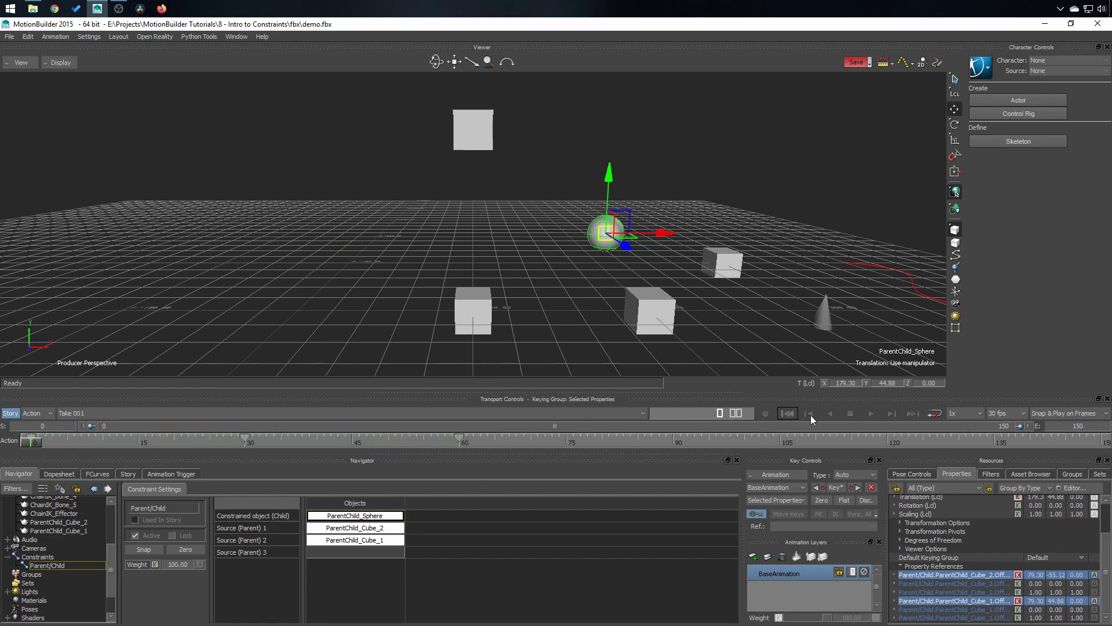
{"action": "left_click", "coordinate": [872, 415]}
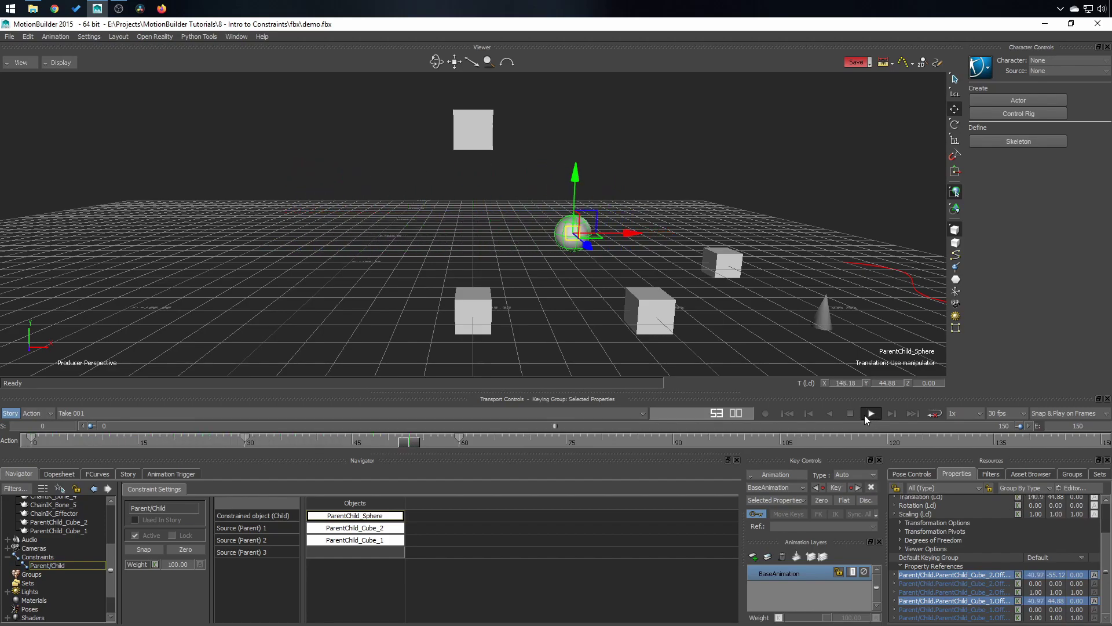
Stop playback at frame 61 and examine the selected Offset T animation curves, framed in full.
{"action": "left_click", "coordinate": [851, 414]}
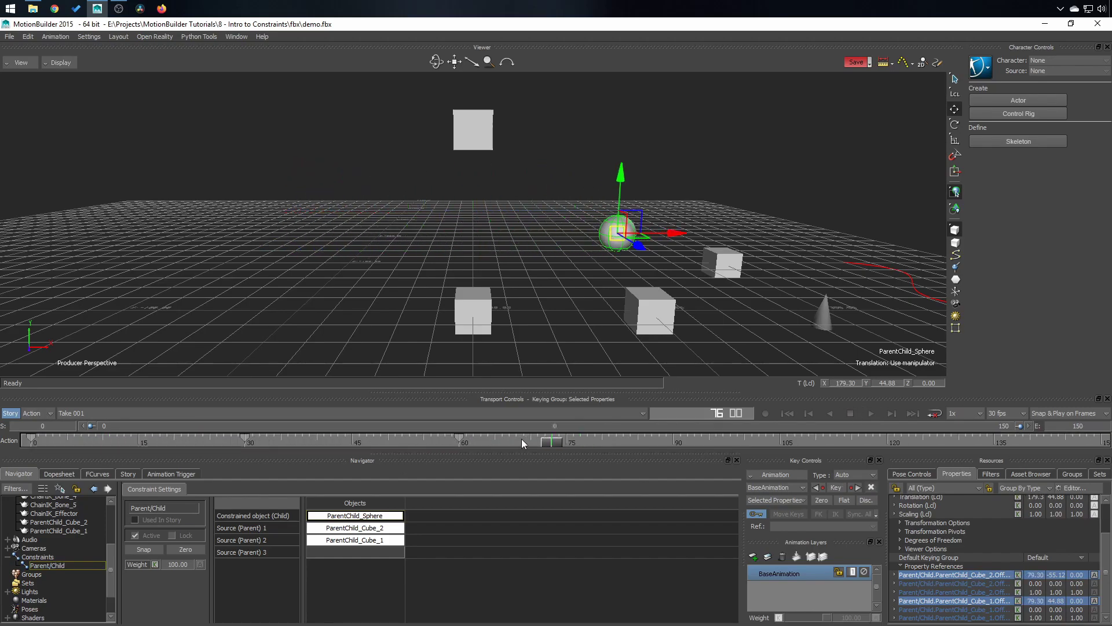
{"action": "left_click", "coordinate": [464, 442]}
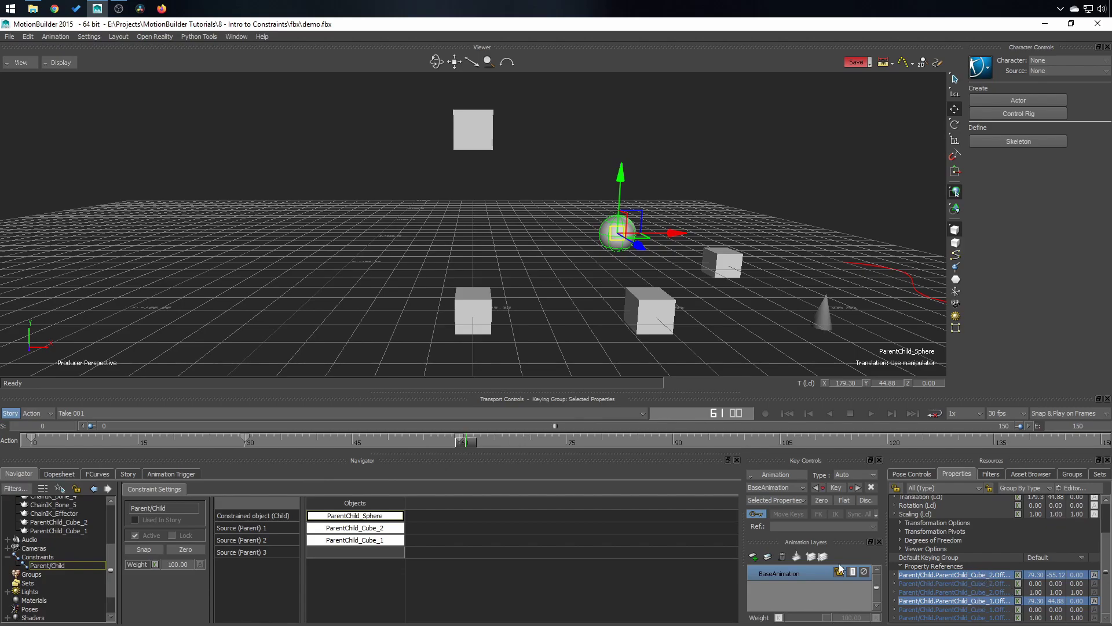
{"action": "left_click", "coordinate": [97, 473]}
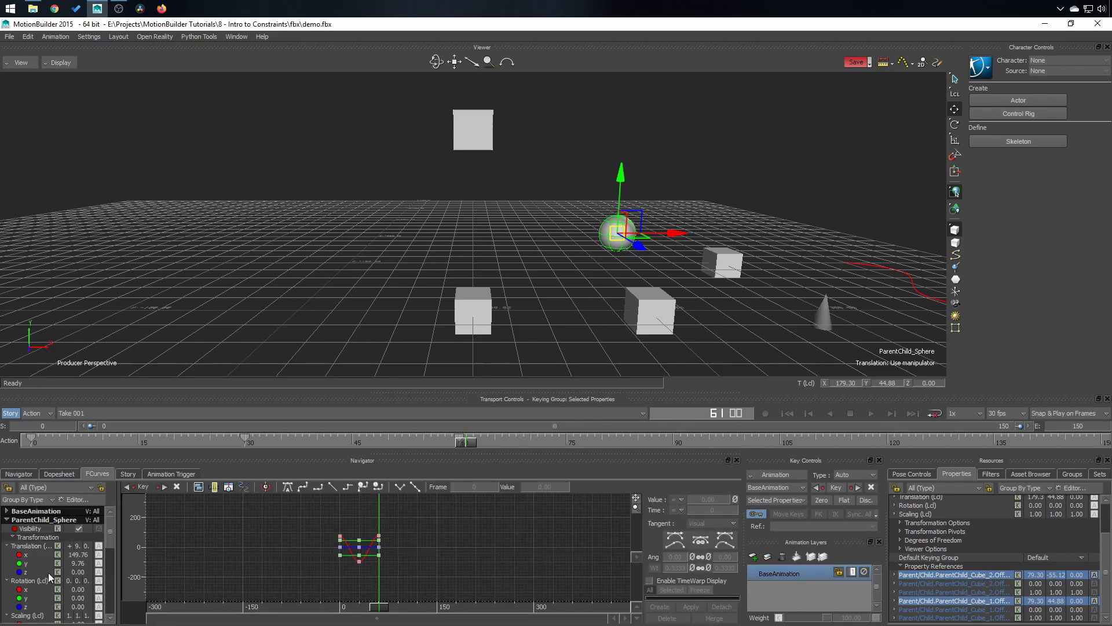
{"action": "left_click_drag", "start_coordinate": [105, 528], "coordinate": [108, 590]}
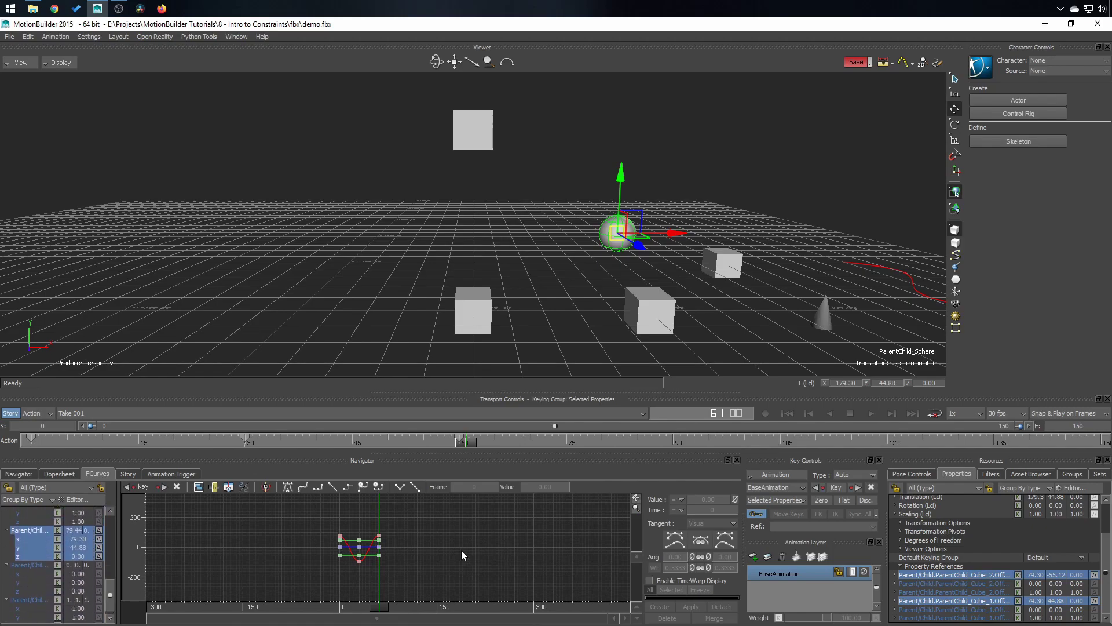
{"action": "key", "text": "a"}
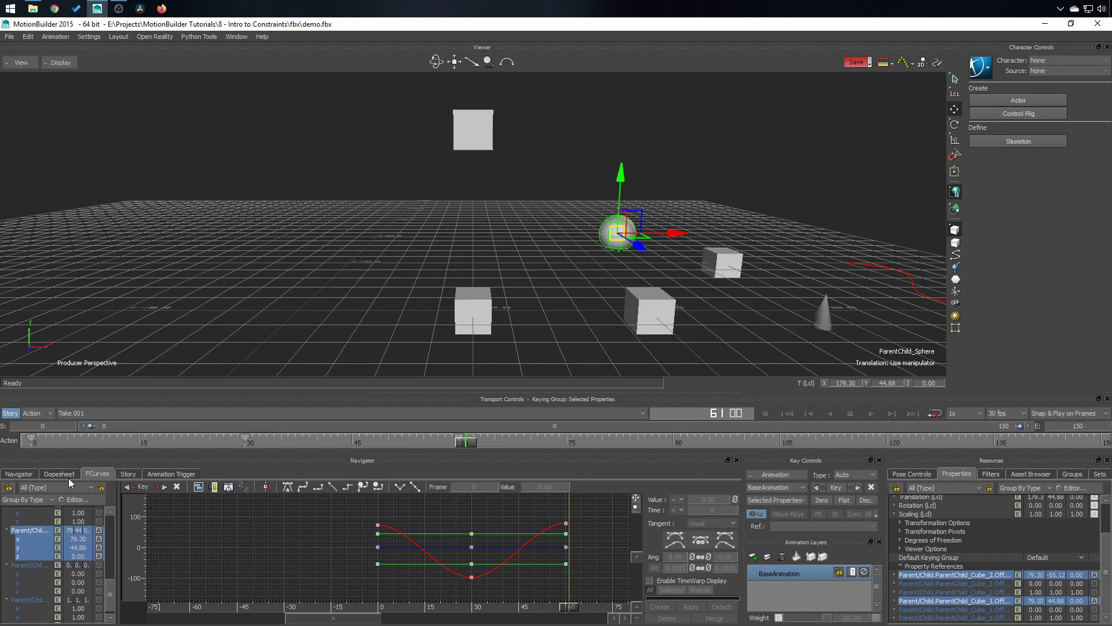
{"action": "left_click", "coordinate": [21, 474]}
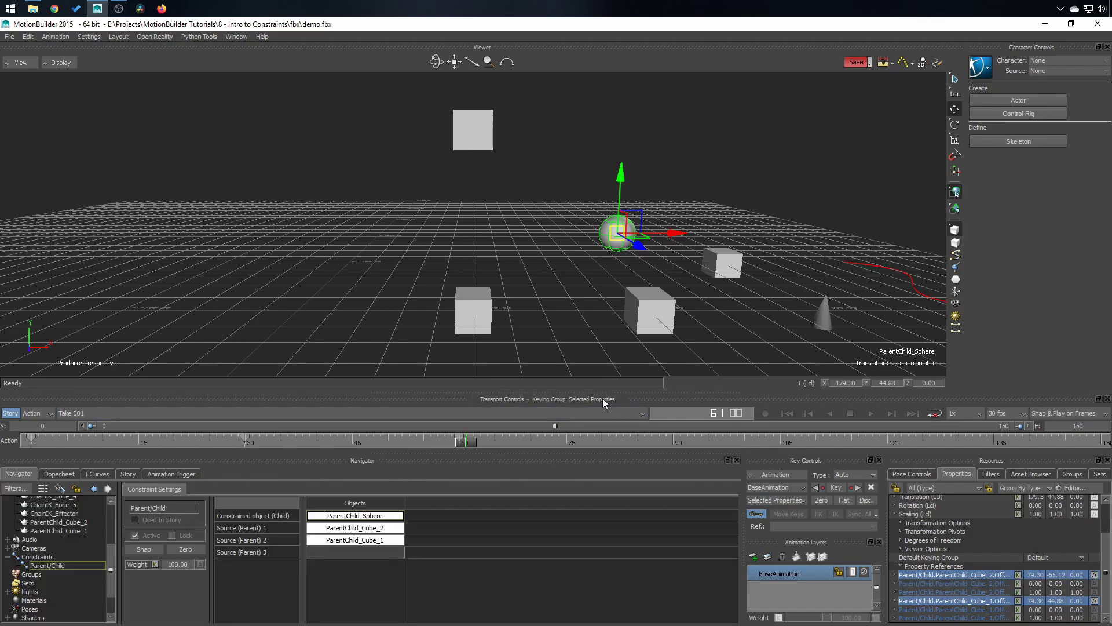
Zero the Parent/Child constraint and check its offset properties and the references on ParentChild_Sphere.
{"action": "left_click", "coordinate": [537, 243]}
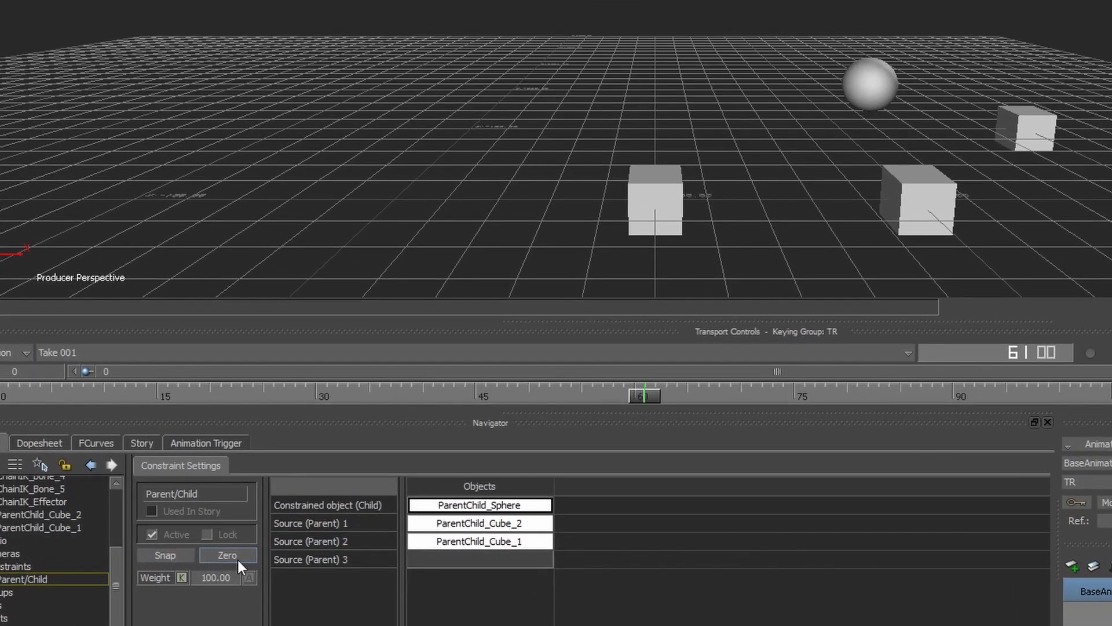
{"action": "left_click", "coordinate": [235, 560]}
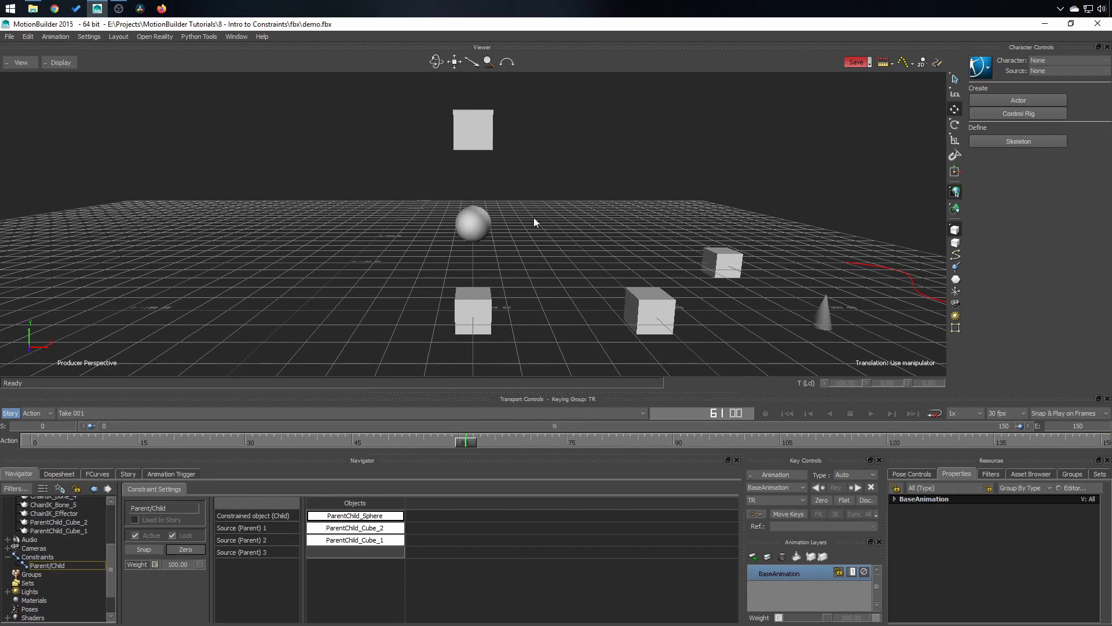
{"action": "left_click", "coordinate": [47, 565]}
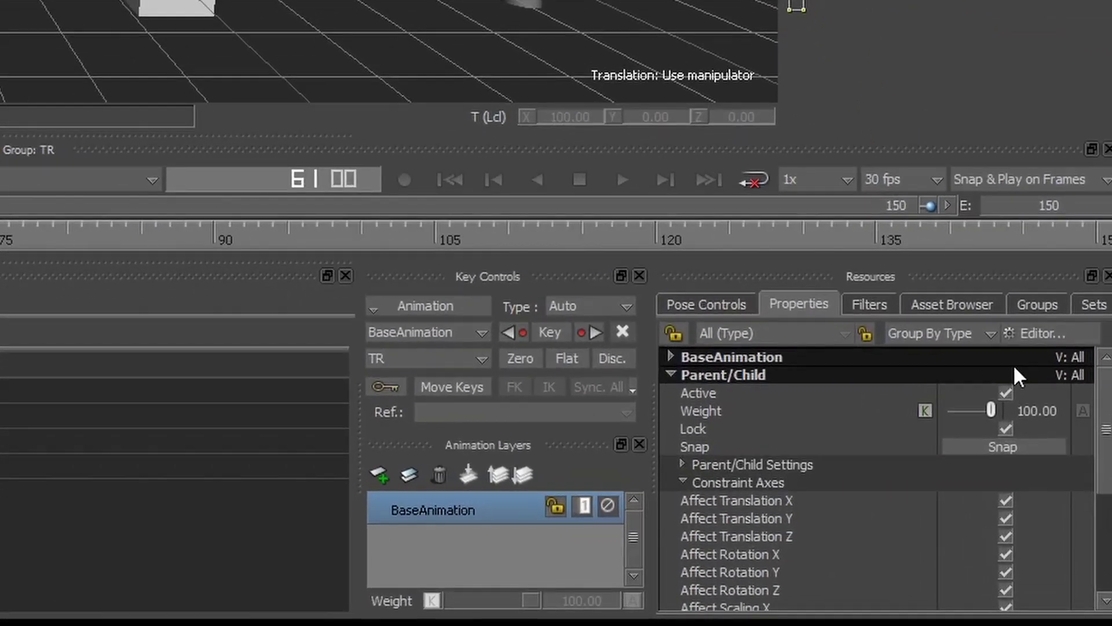
{"action": "left_click_drag", "start_coordinate": [1106, 556], "coordinate": [1105, 576]}
{"action": "left_click_drag", "start_coordinate": [835, 497], "coordinate": [855, 484]}
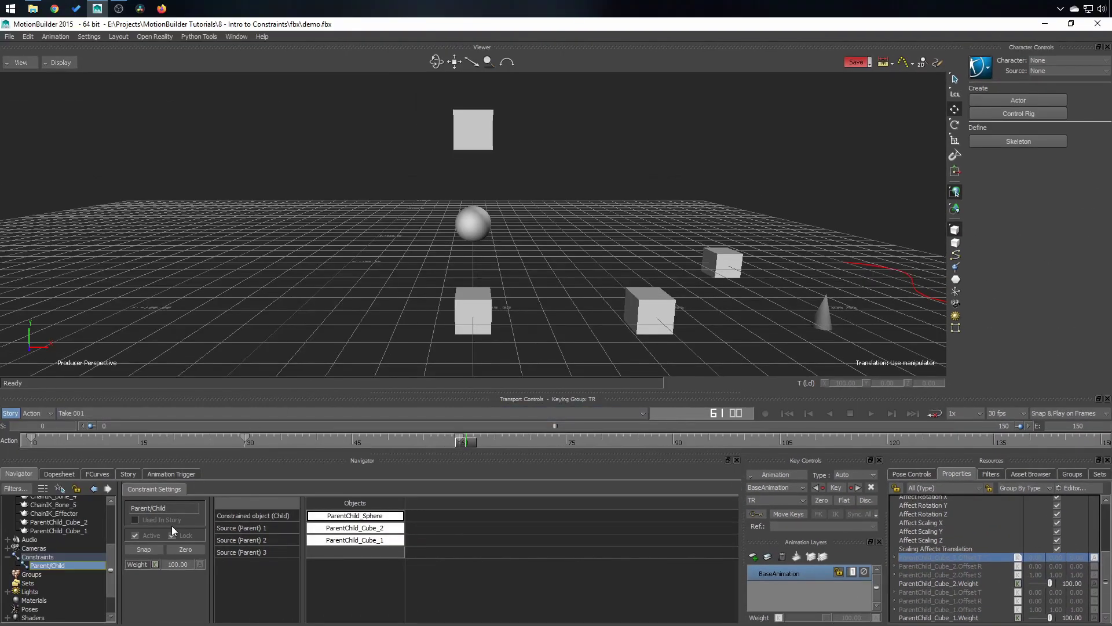
{"action": "left_click", "coordinate": [489, 227]}
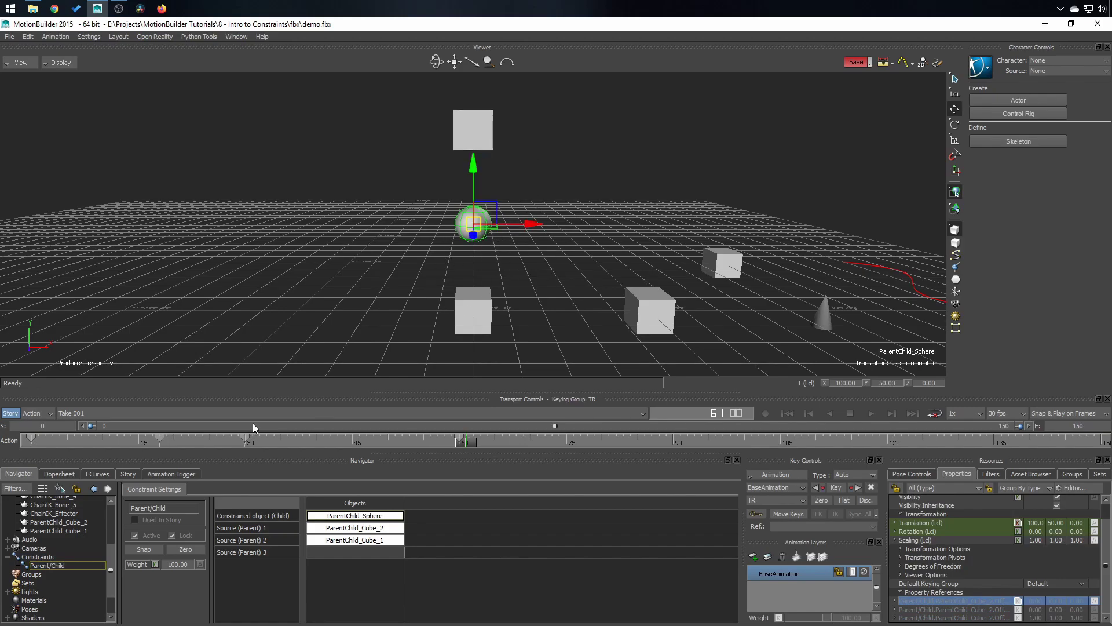
Set the Parent/Child constraint's ParentChild_Cube_2 weight to 80 and its ParentChild_Cube_1 weight to 20.
{"action": "left_click", "coordinate": [47, 565]}
{"action": "scroll", "coordinate": [1022, 565], "scroll_direction": "down", "scroll_amount": 5}
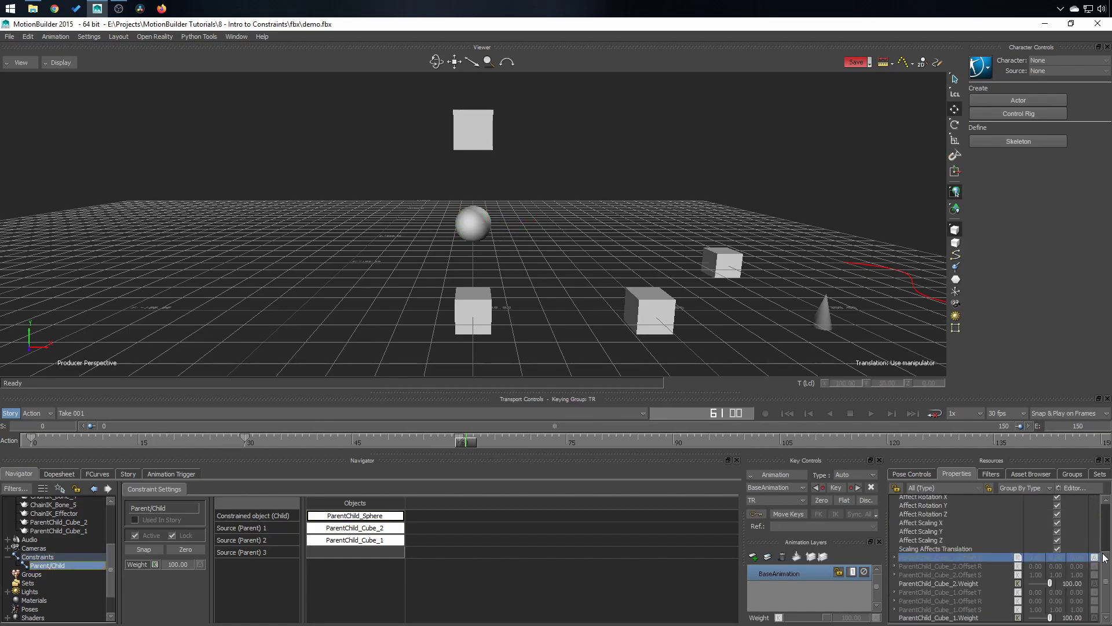
{"action": "left_click", "coordinate": [983, 586]}
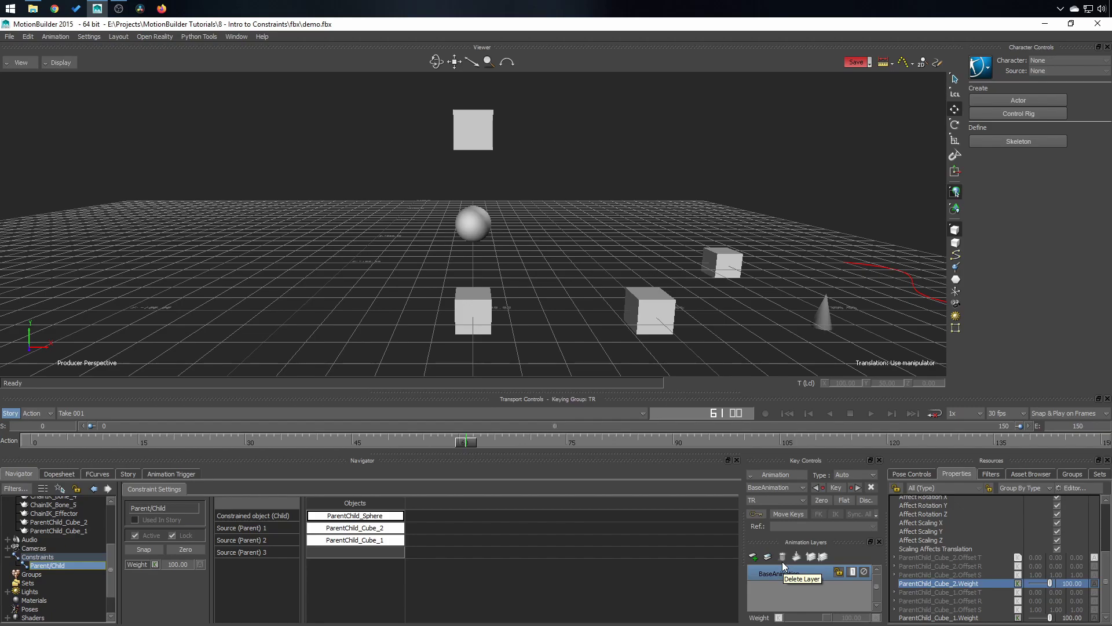
{"action": "left_click_drag", "start_coordinate": [1050, 583], "coordinate": [1053, 620]}
{"action": "double_click", "coordinate": [1072, 584]}
{"action": "type", "text": "80"}
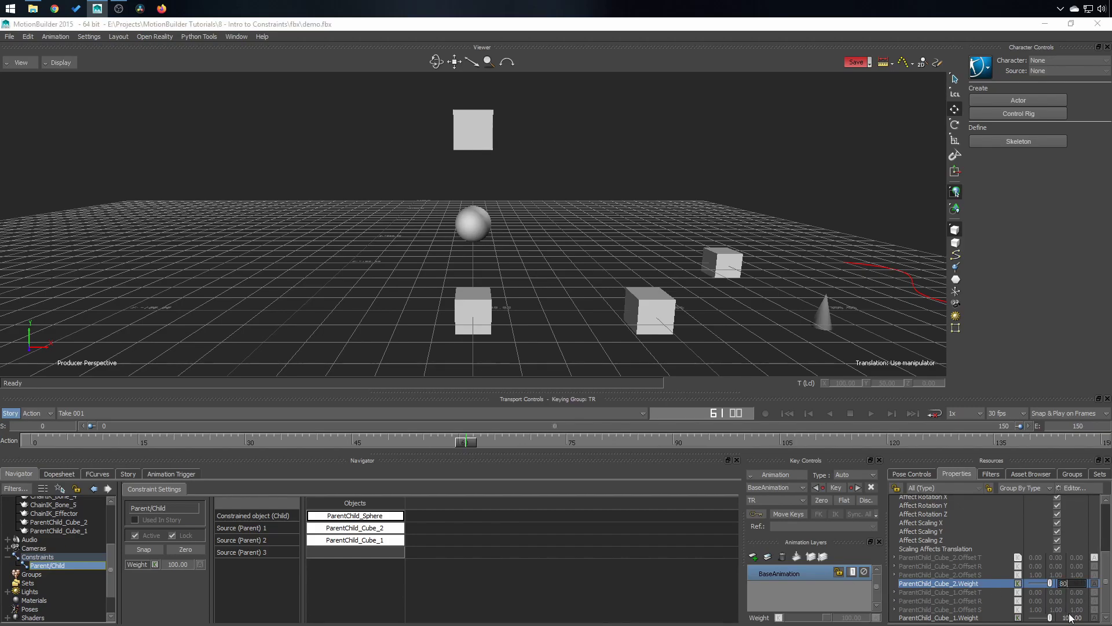
{"action": "double_click", "coordinate": [1071, 617]}
{"action": "type", "text": "20"}
{"action": "key", "text": "Return"}
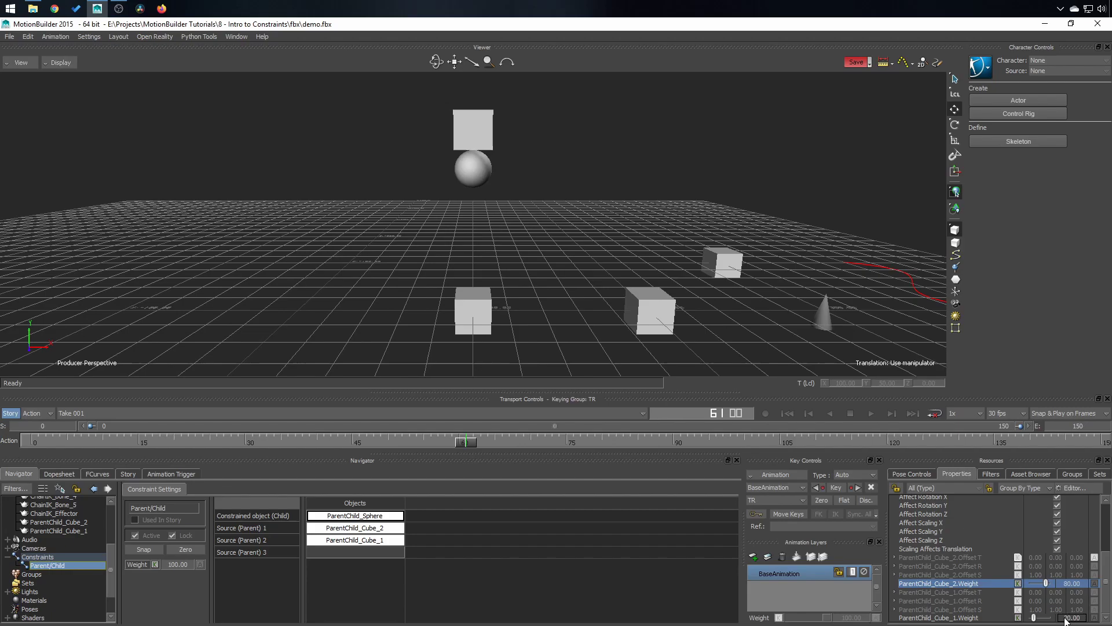
Move ParentChild_Cube_2 to test the weighted sphere's response, undo that move, and clear the selection.
{"action": "left_click", "coordinate": [474, 140]}
{"action": "left_click_drag", "start_coordinate": [491, 114], "coordinate": [380, 276]}
{"action": "key", "text": "ctrl+z"}
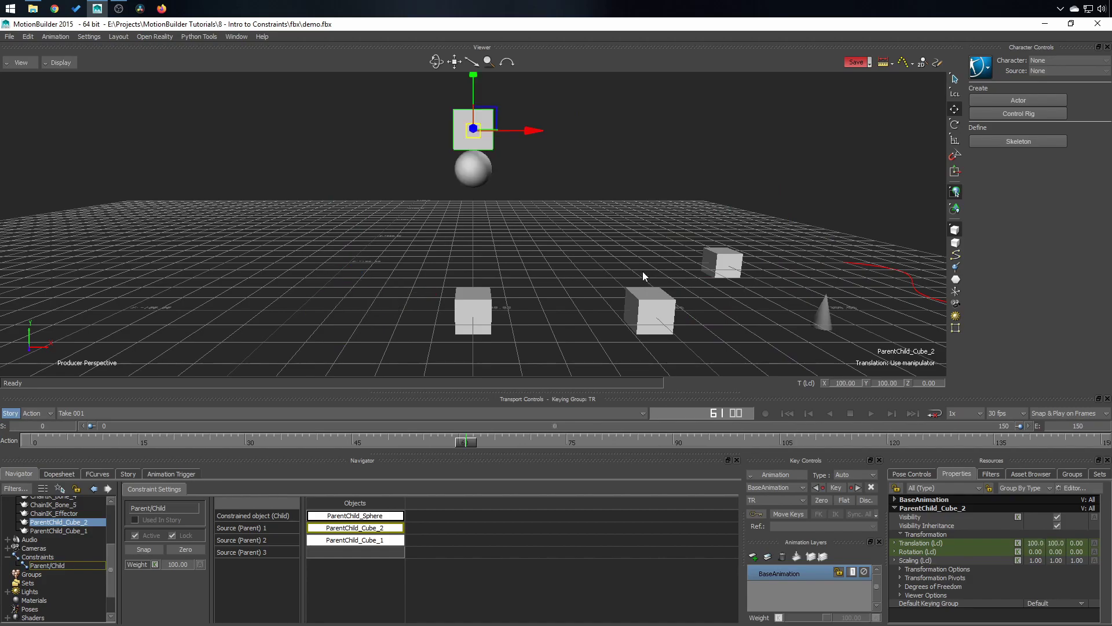
{"action": "left_click", "coordinate": [625, 211]}
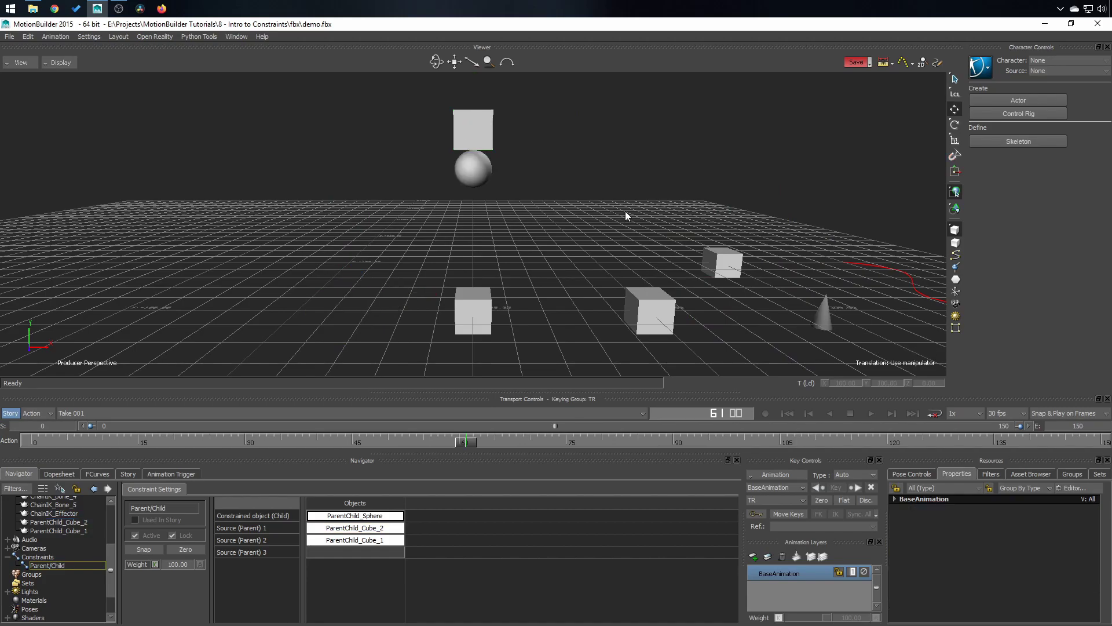
Look up the Position and Parent/Child templates among the available constraint assets.
{"action": "left_click", "coordinate": [1038, 474]}
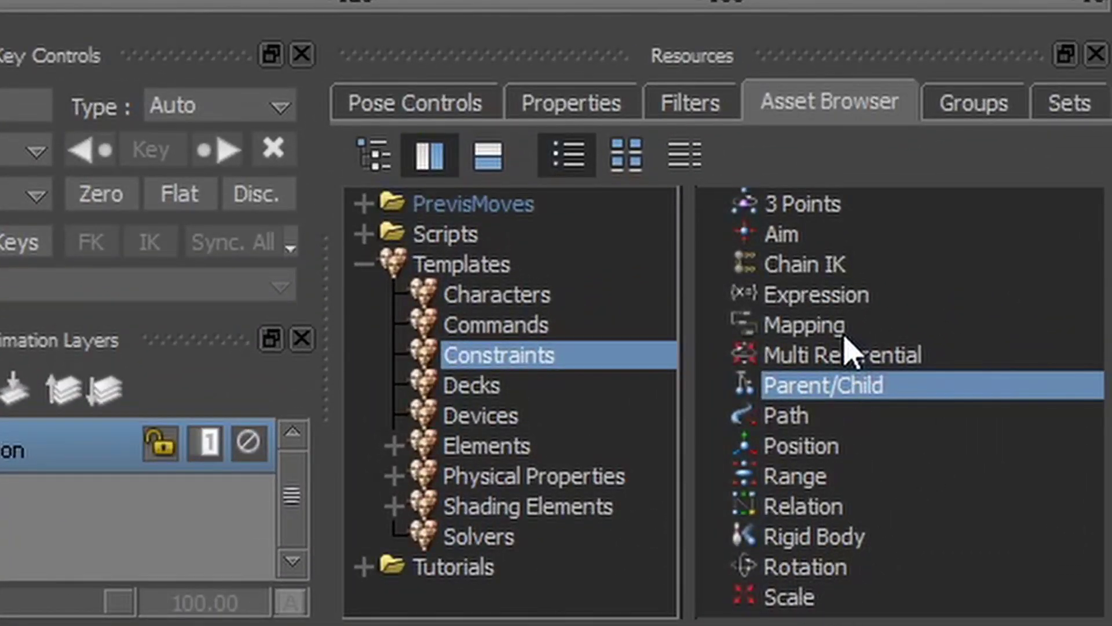
{"action": "left_click", "coordinate": [838, 447]}
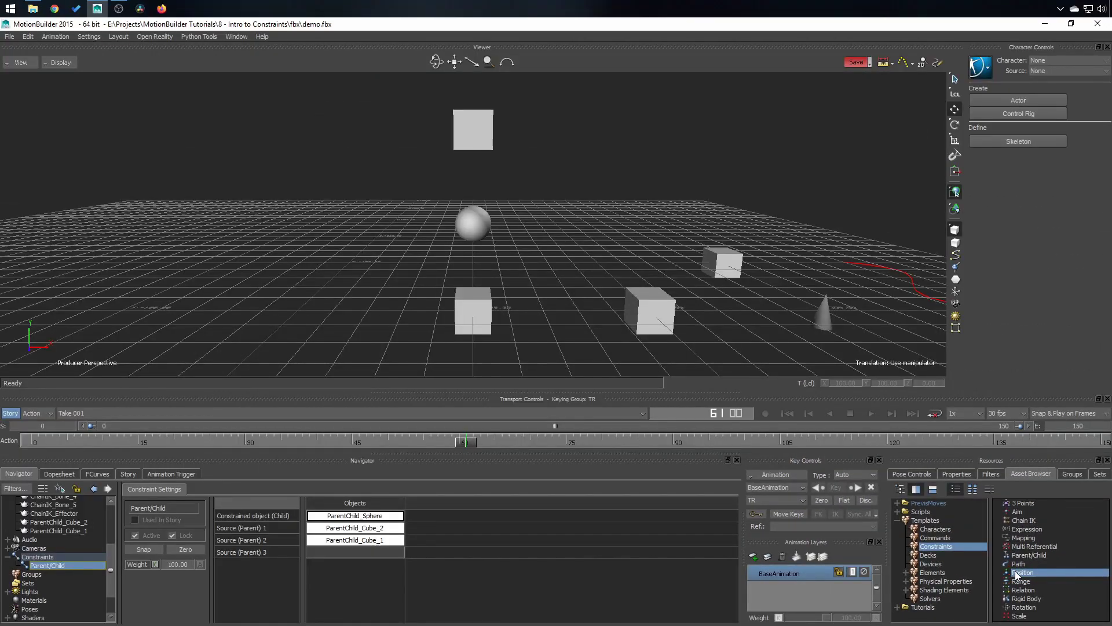
{"action": "left_click", "coordinate": [1026, 555]}
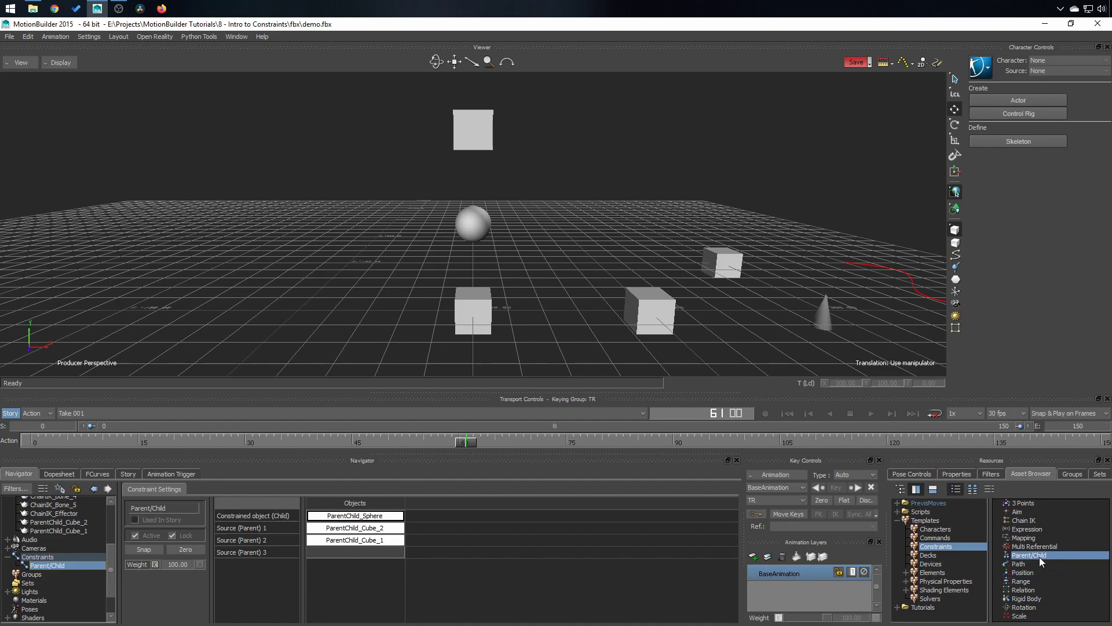
Turn off Affect Rotation and Affect Scaling on X, Y and Z in the Parent/Child constraint's axes.
{"action": "left_click", "coordinate": [950, 474]}
{"action": "scroll", "coordinate": [936, 586], "scroll_direction": "down", "scroll_amount": 2}
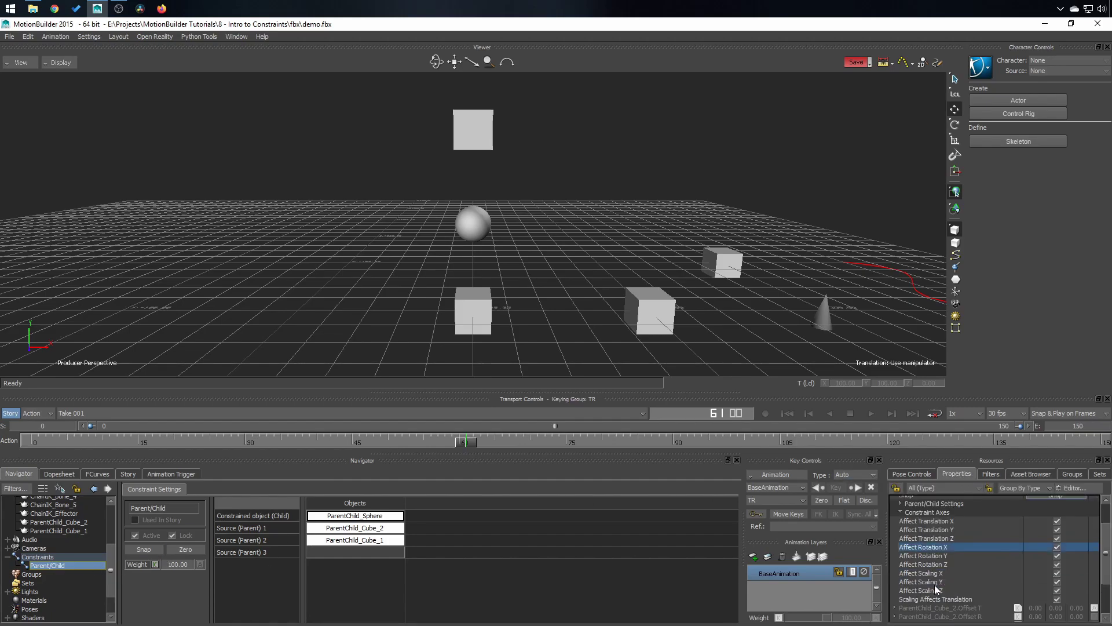
{"action": "left_click_drag", "start_coordinate": [1057, 547], "coordinate": [1058, 590]}
{"action": "left_click", "coordinate": [922, 591]}
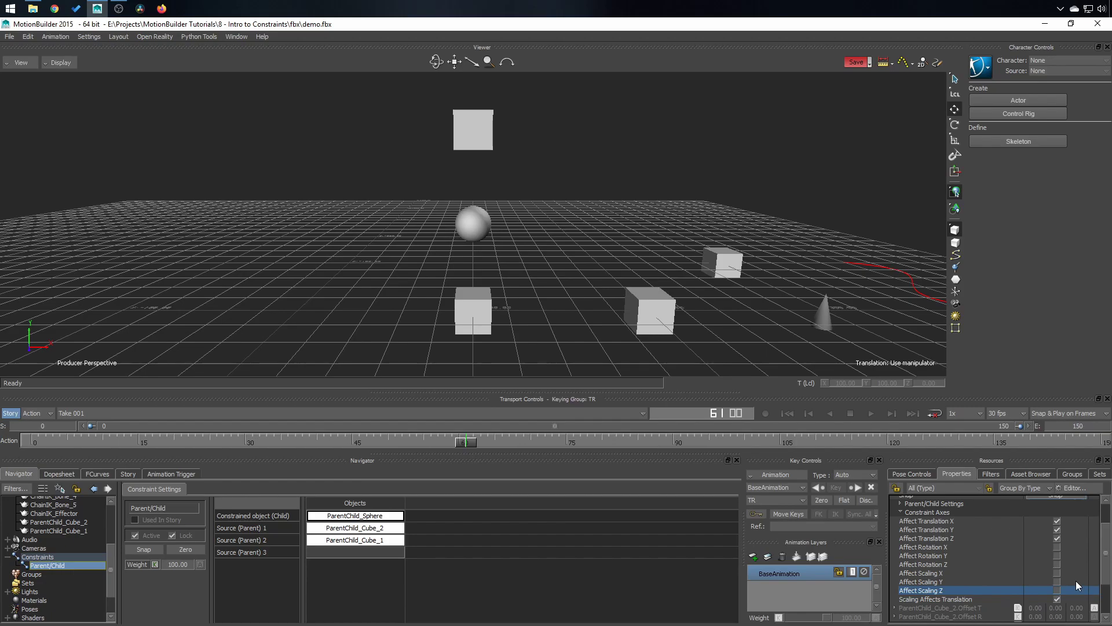
{"action": "left_click", "coordinate": [965, 522]}
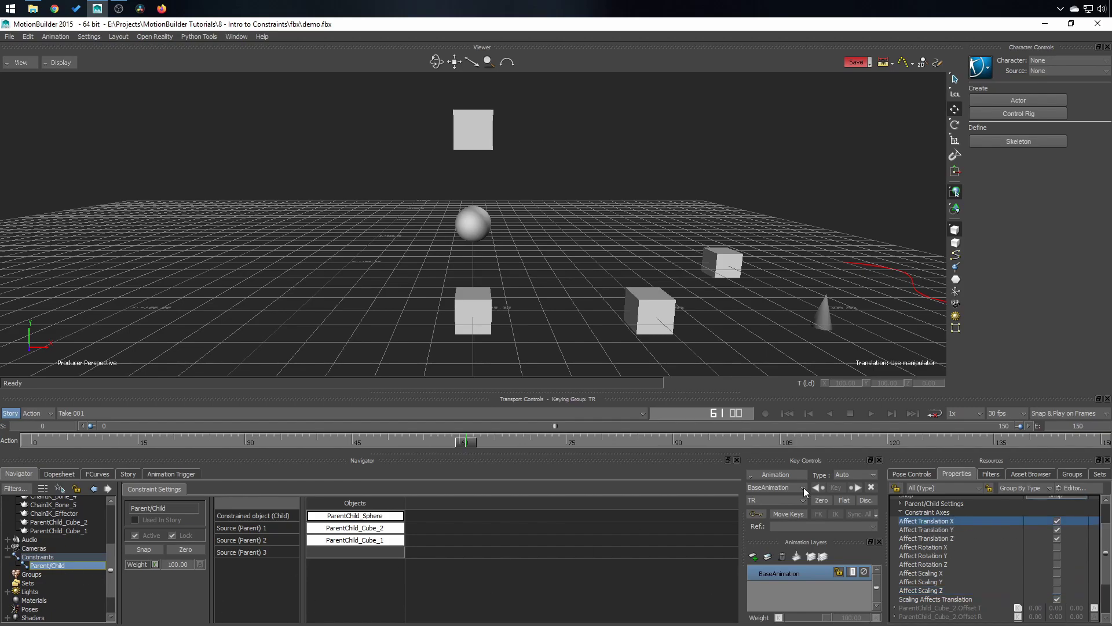
Add a Position constraint to the scene from the constraint templates.
{"action": "left_click", "coordinate": [1031, 474]}
{"action": "left_click", "coordinate": [1026, 573]}
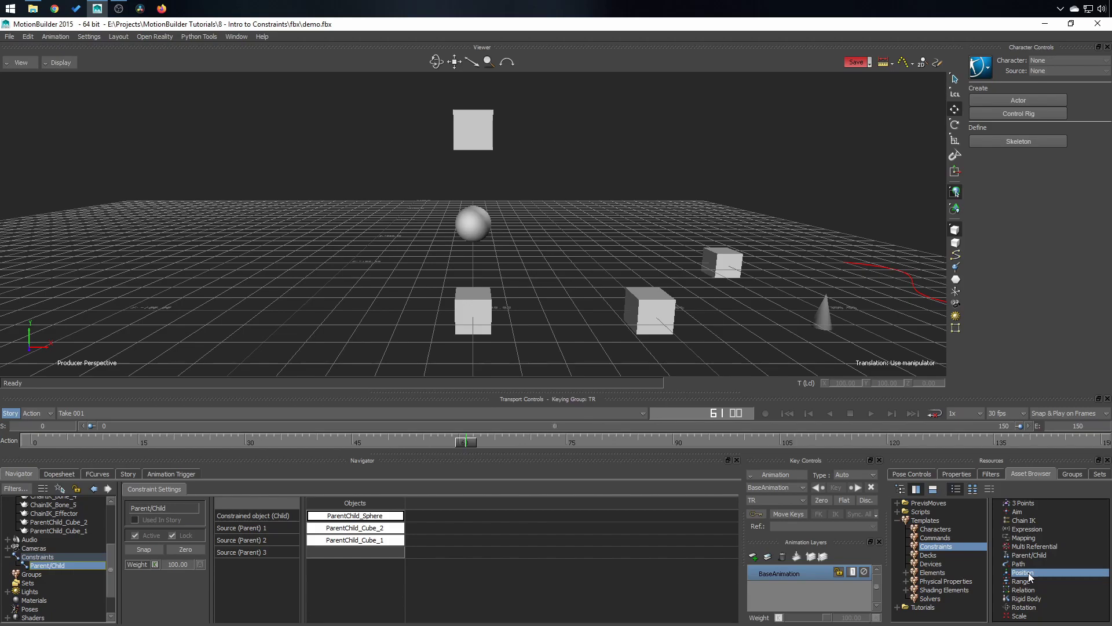
{"action": "left_click_drag", "start_coordinate": [1028, 573], "coordinate": [575, 226]}
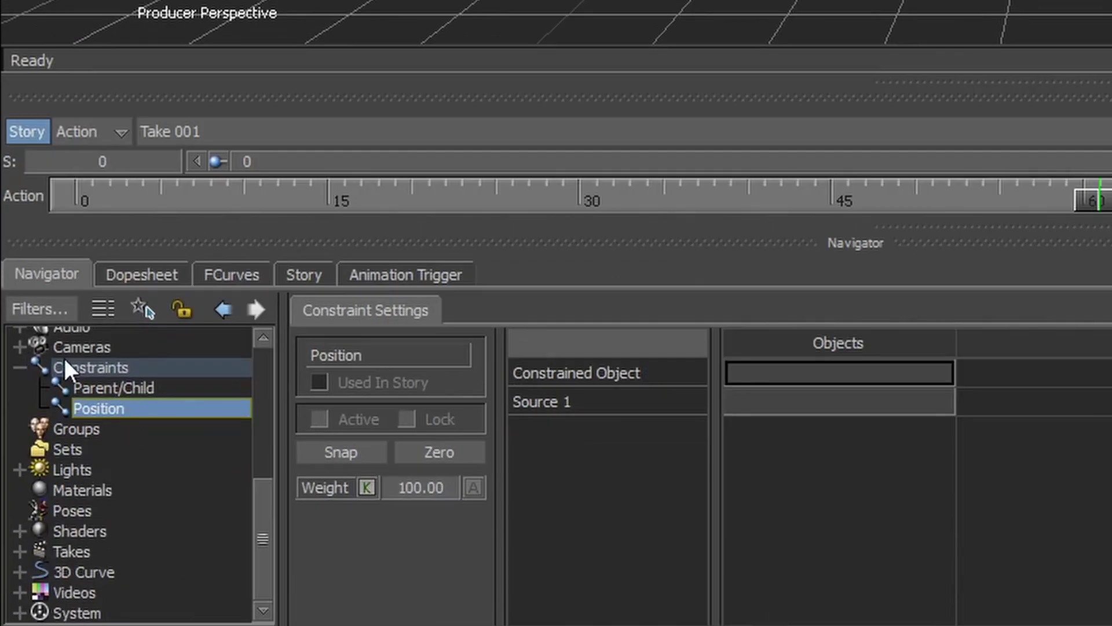
Compare the Parent/Child constraint's sources, Constraint Axes and offset properties with those of the new Position constraint.
{"action": "left_click", "coordinate": [134, 392]}
{"action": "left_click", "coordinate": [130, 407]}
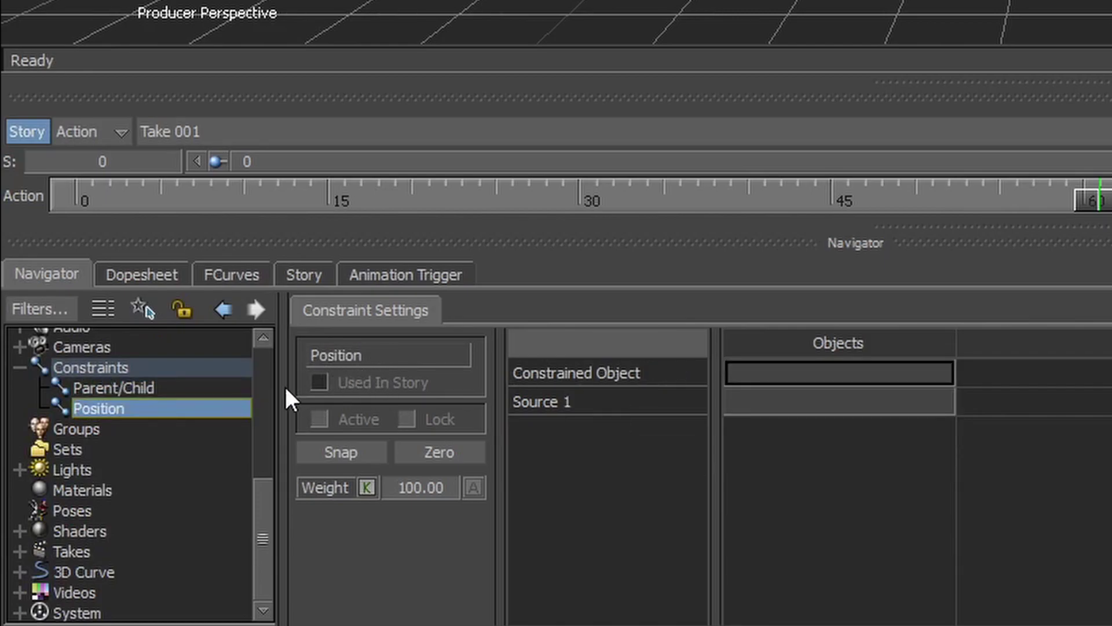
{"action": "left_click", "coordinate": [141, 384]}
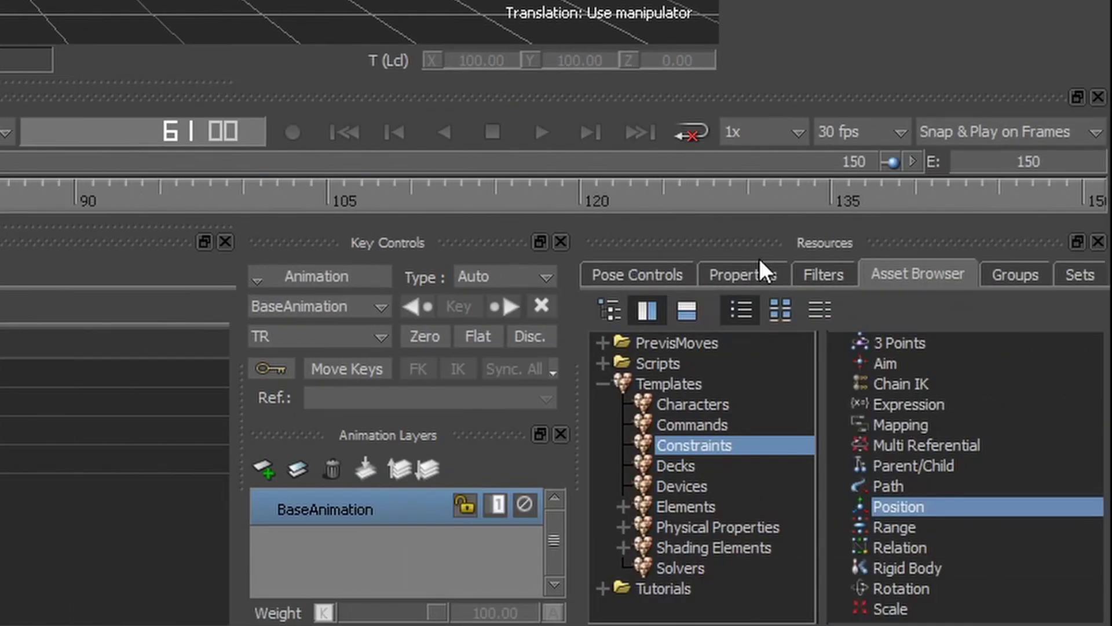
{"action": "left_click", "coordinate": [744, 274]}
{"action": "scroll", "coordinate": [1016, 429], "scroll_direction": "down", "scroll_amount": 3}
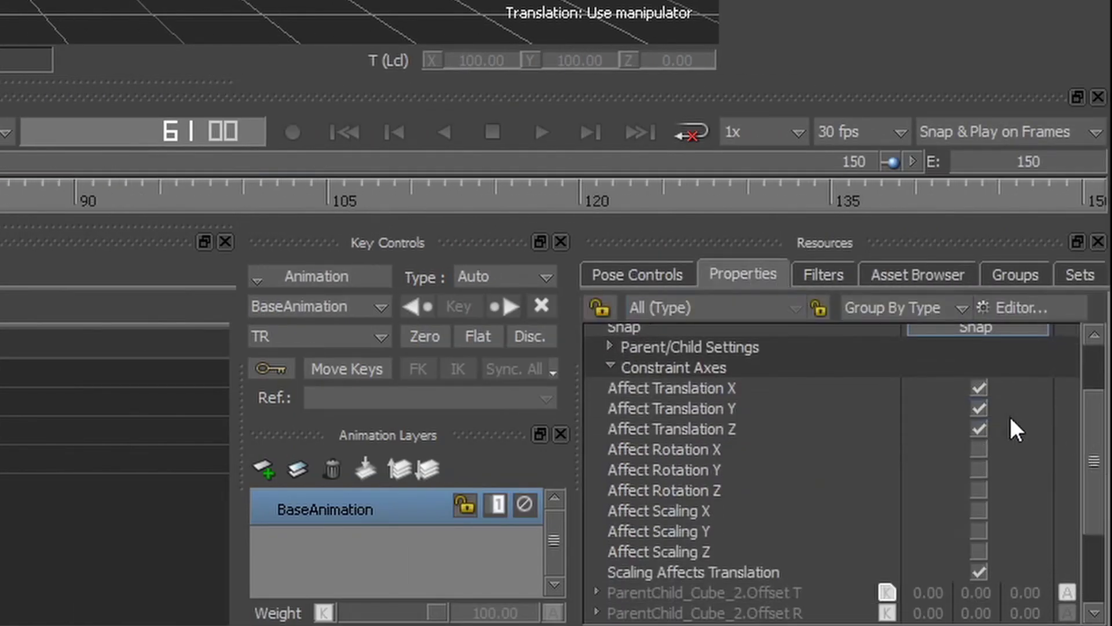
{"action": "left_click", "coordinate": [603, 367]}
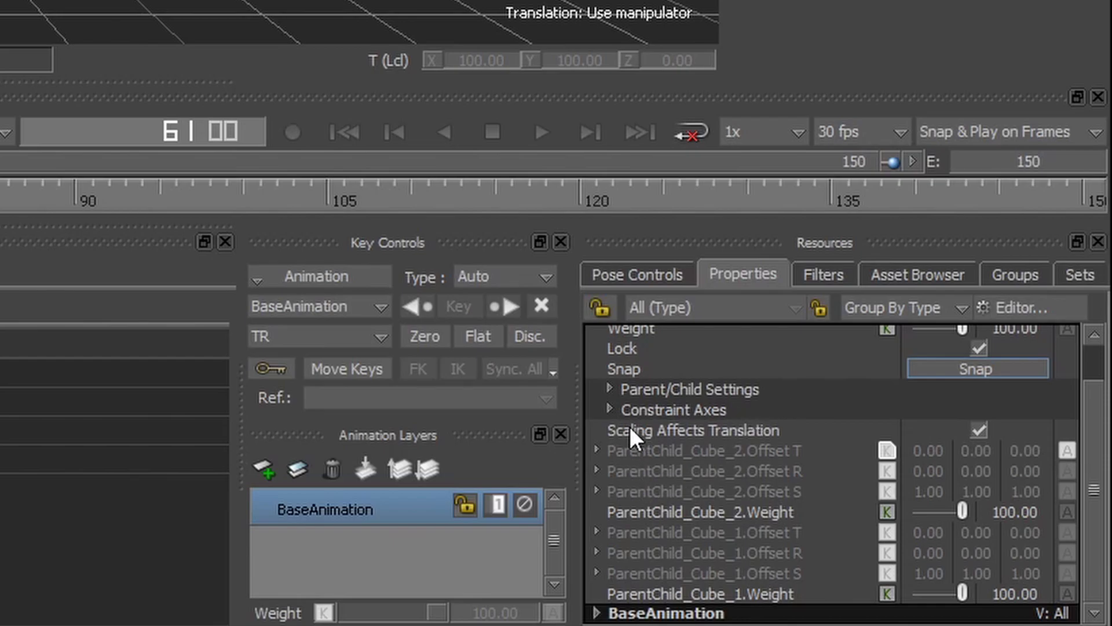
{"action": "left_click", "coordinate": [609, 409]}
{"action": "left_click", "coordinate": [609, 409]}
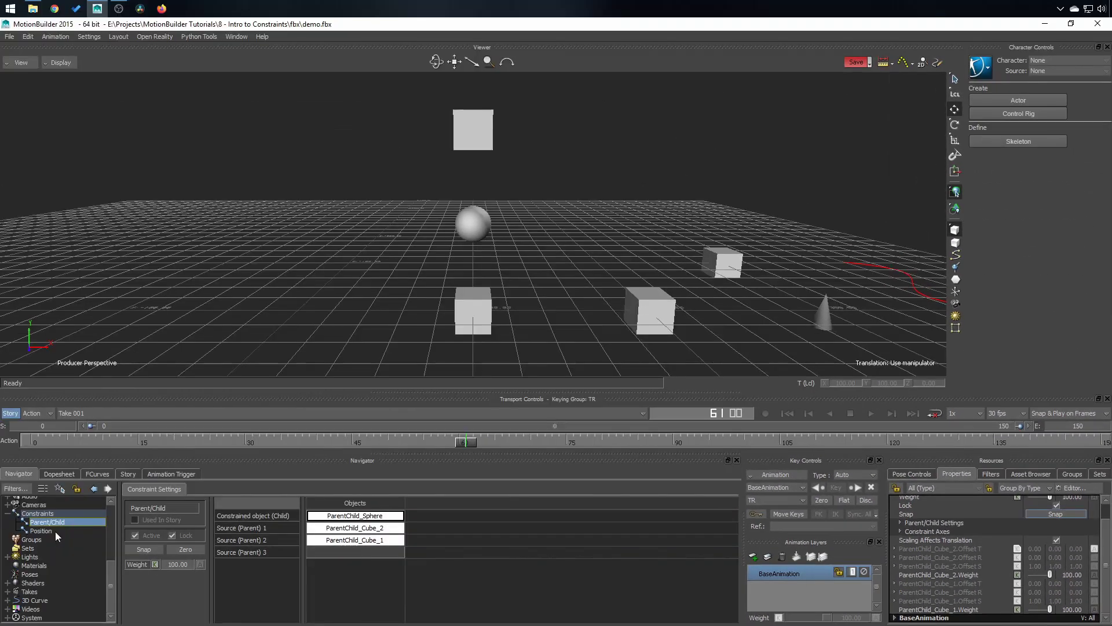
{"action": "left_click", "coordinate": [46, 531]}
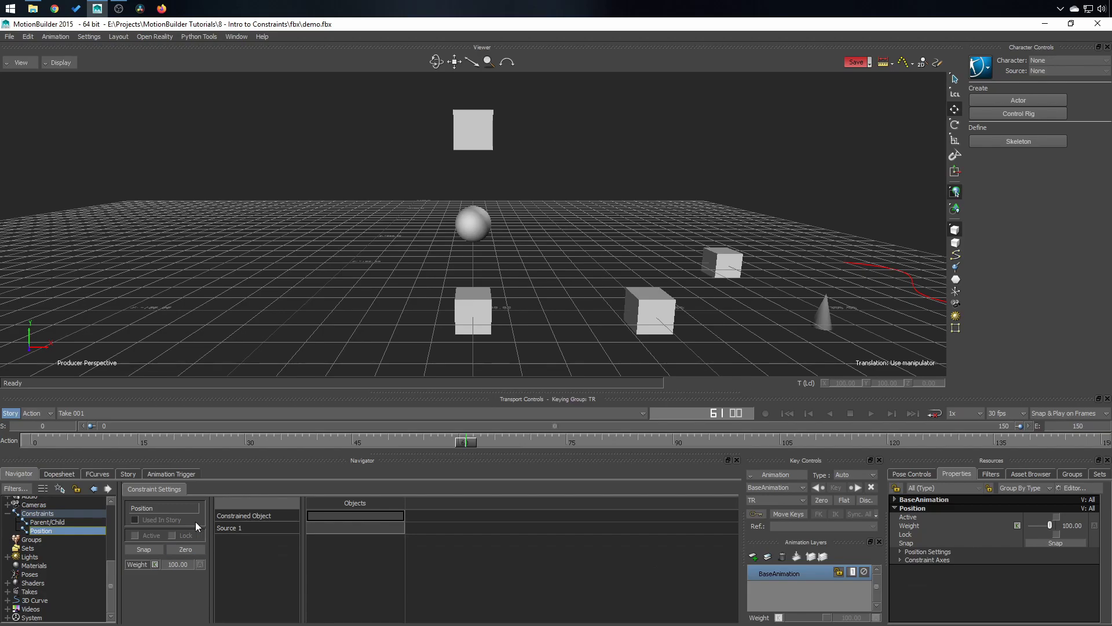